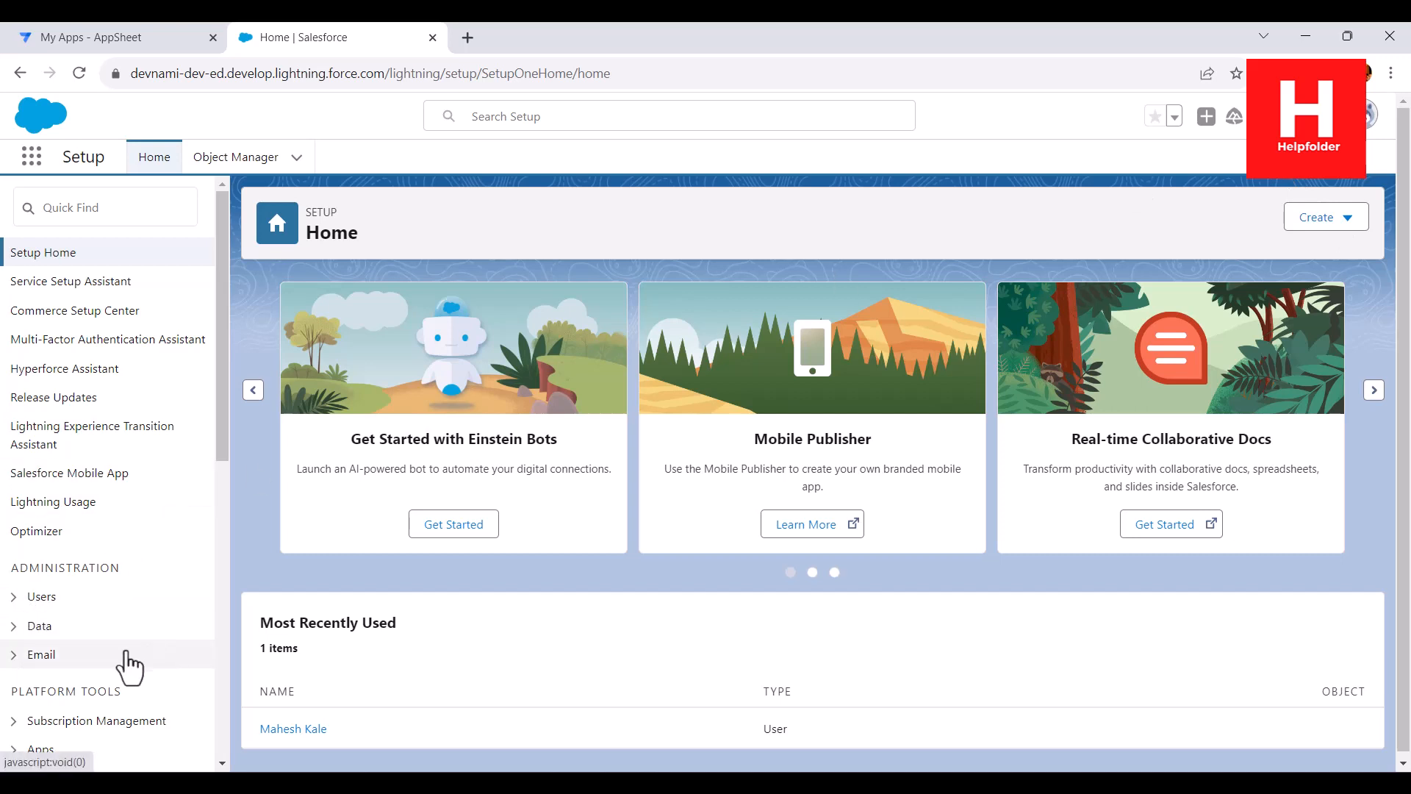
pyautogui.click(1206, 116)
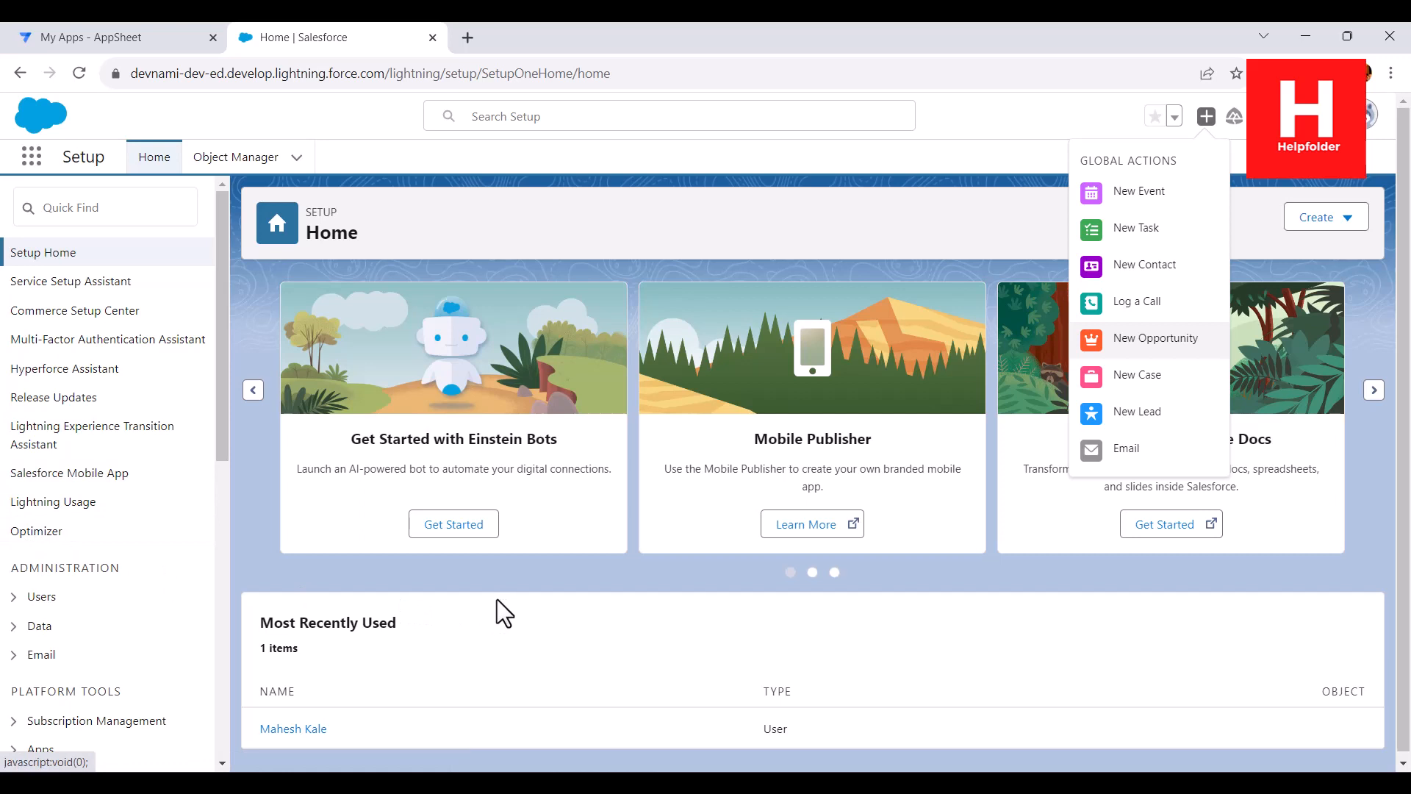
pyautogui.click(619, 190)
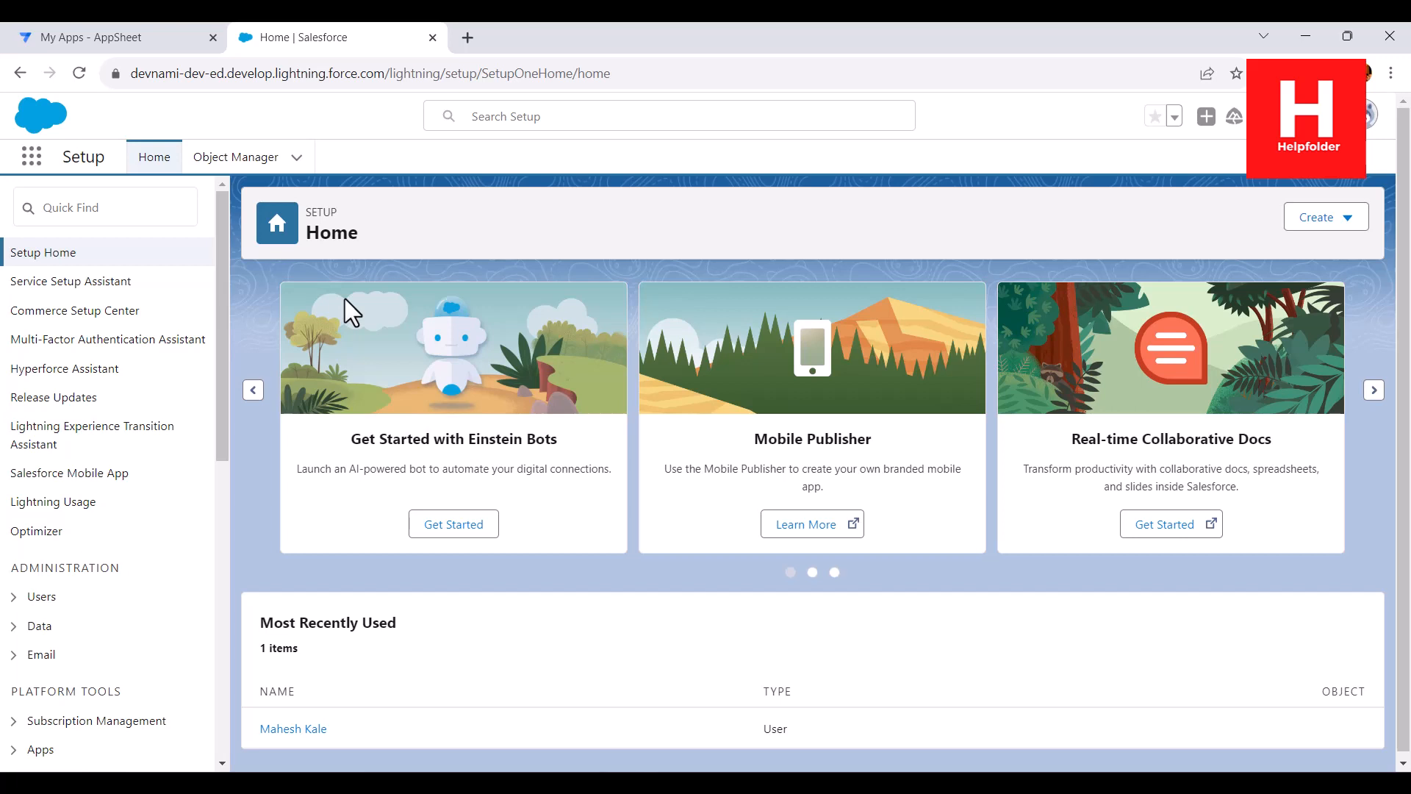
# Step: Switch to AppSheet and open the data sources section of the account settings
pyautogui.click(112, 38)
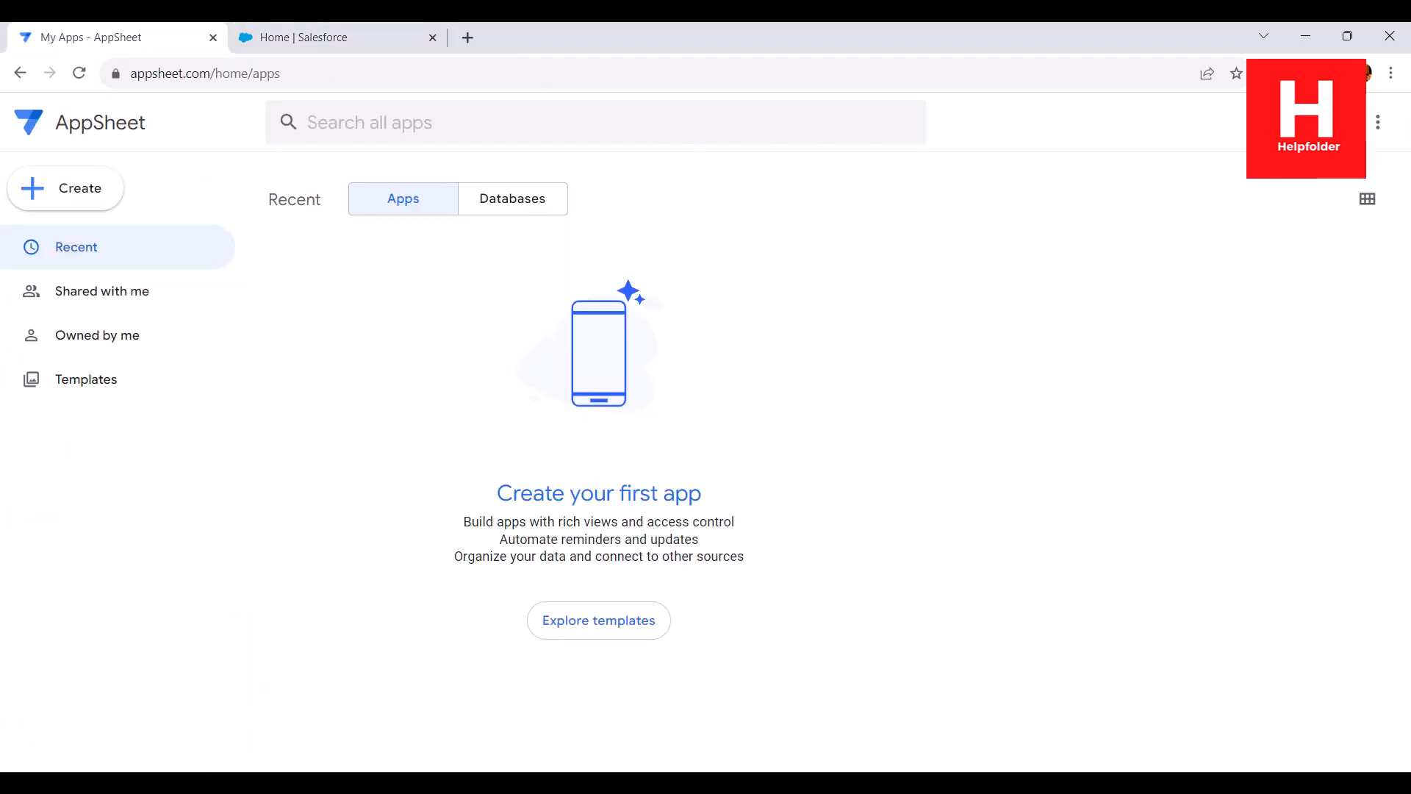
pyautogui.click(1378, 122)
pyautogui.click(1096, 410)
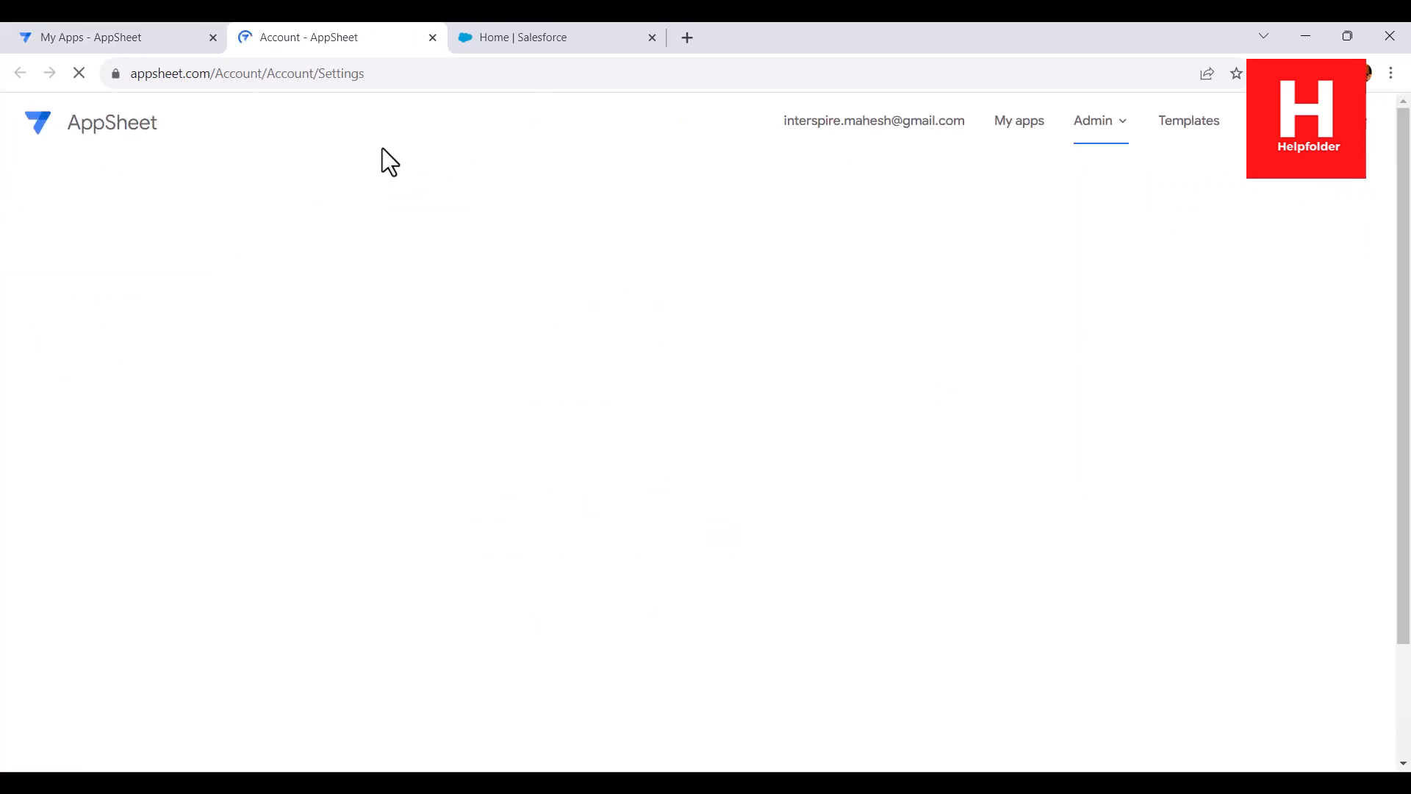
pyautogui.click(166, 302)
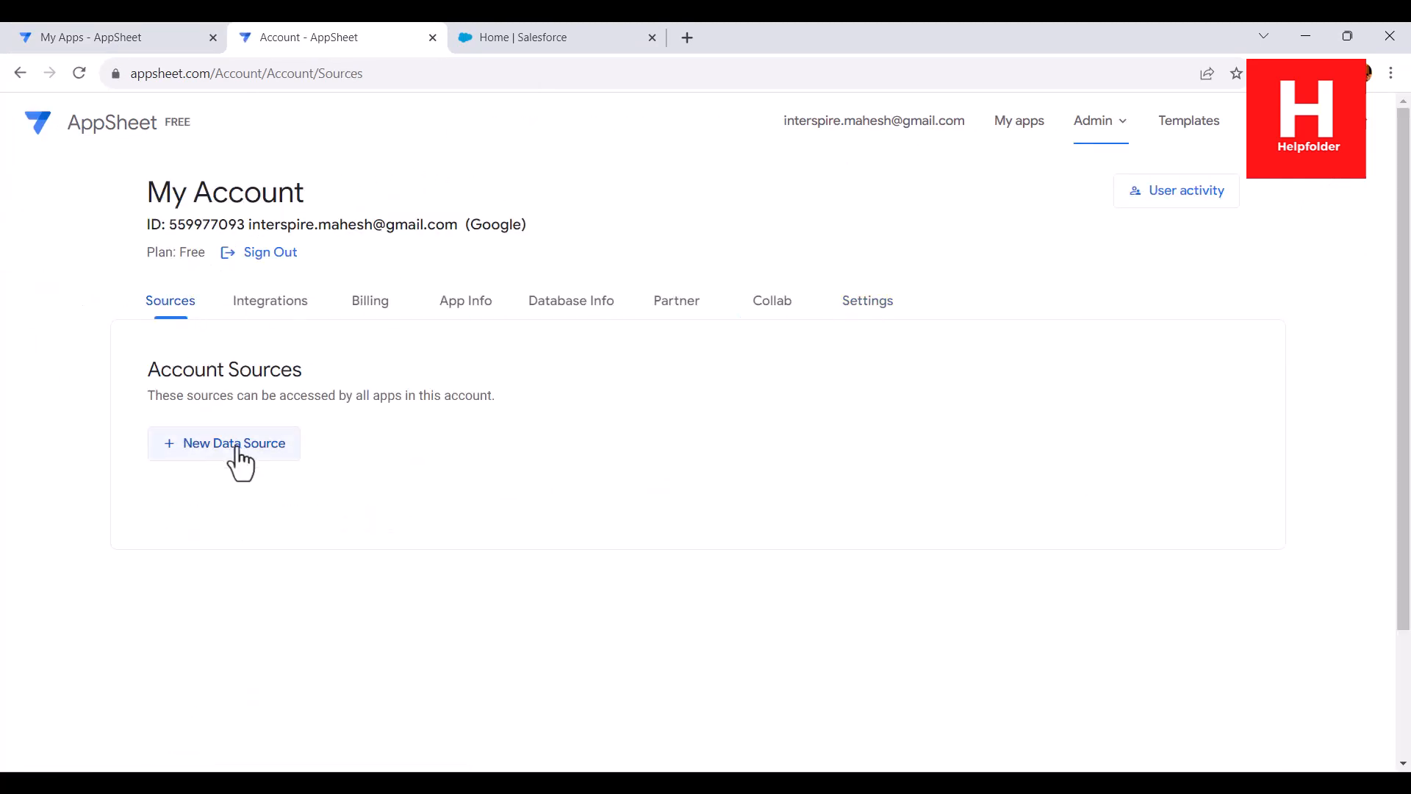
# Step: Add Salesforce as a new data source for the account
pyautogui.click(252, 454)
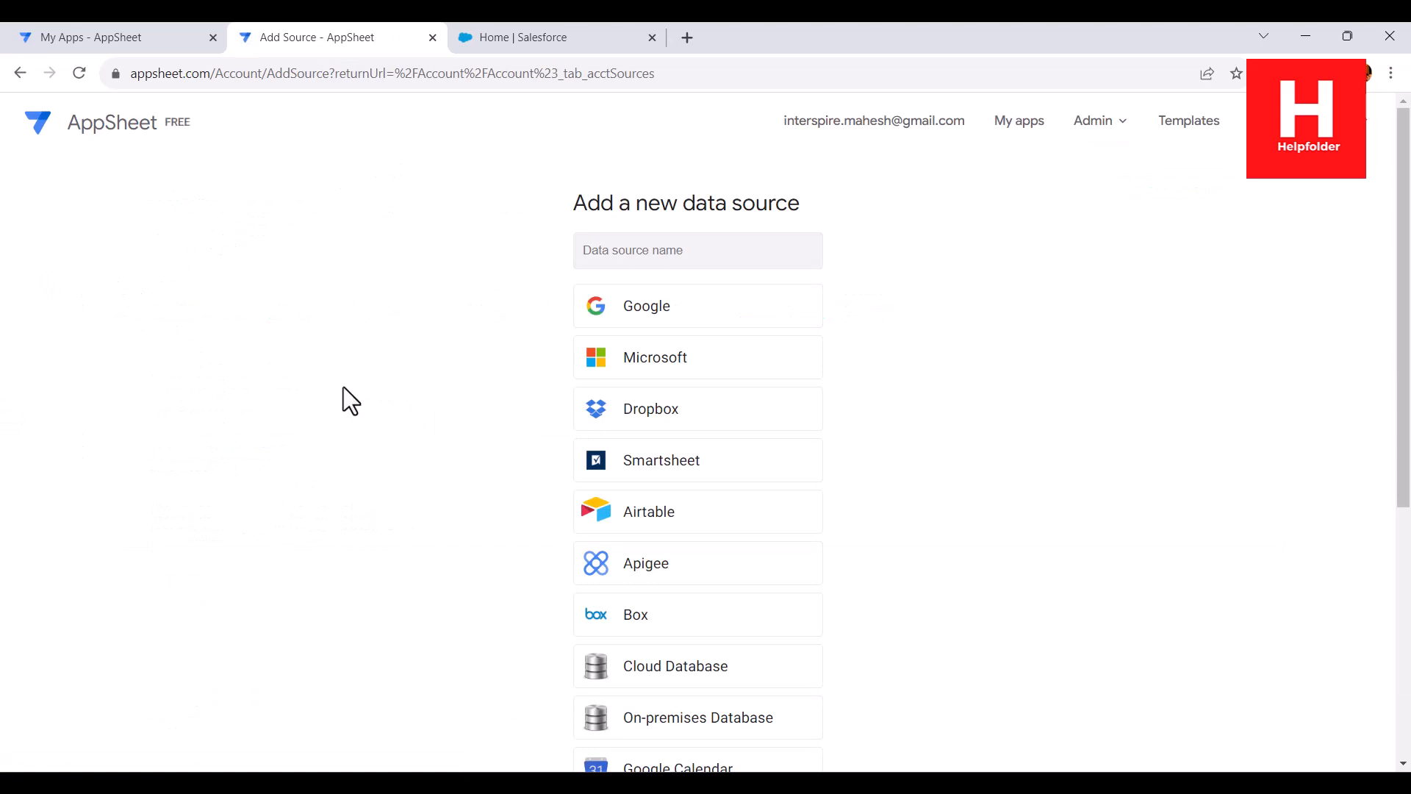
pyautogui.scroll(-5, 579, 437)
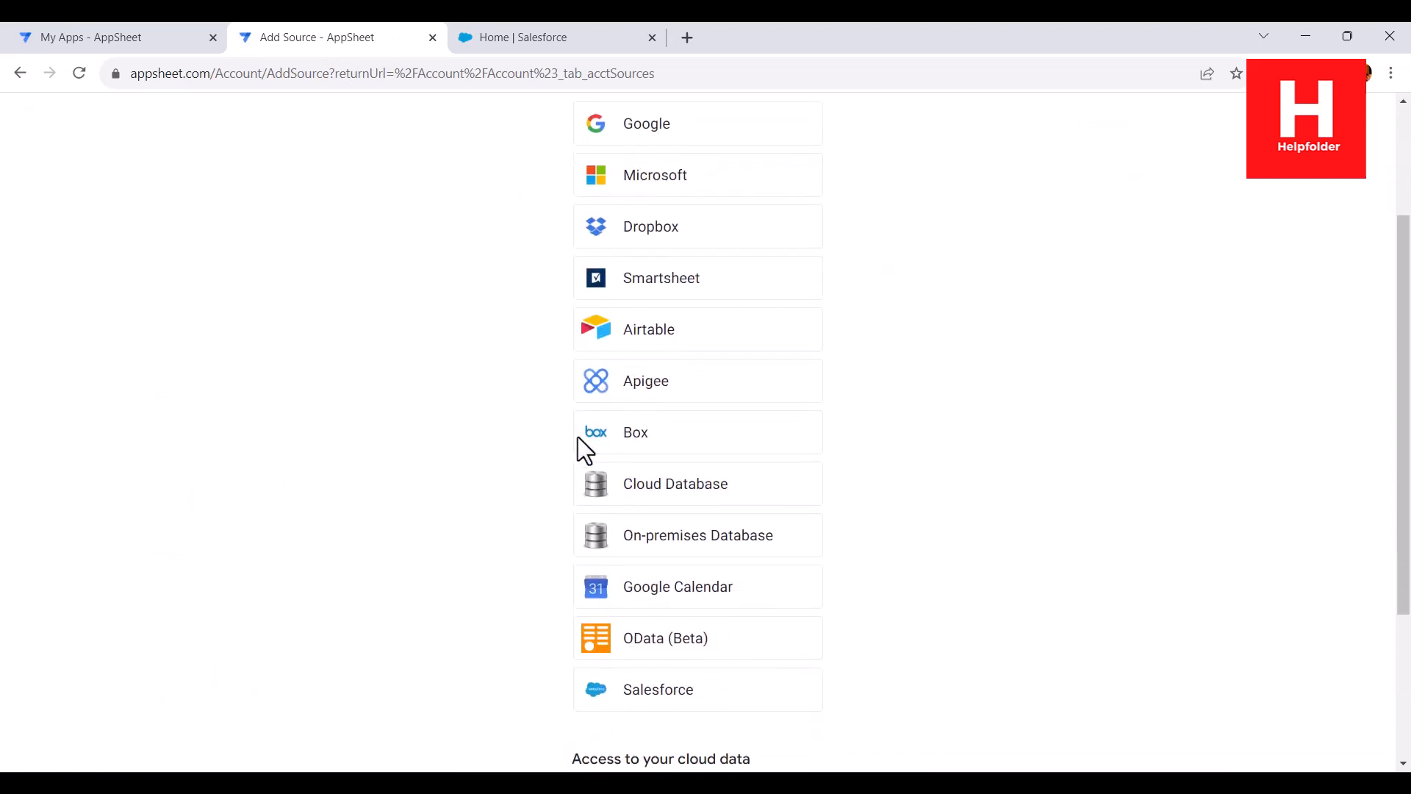
pyautogui.scroll(-1, 580, 437)
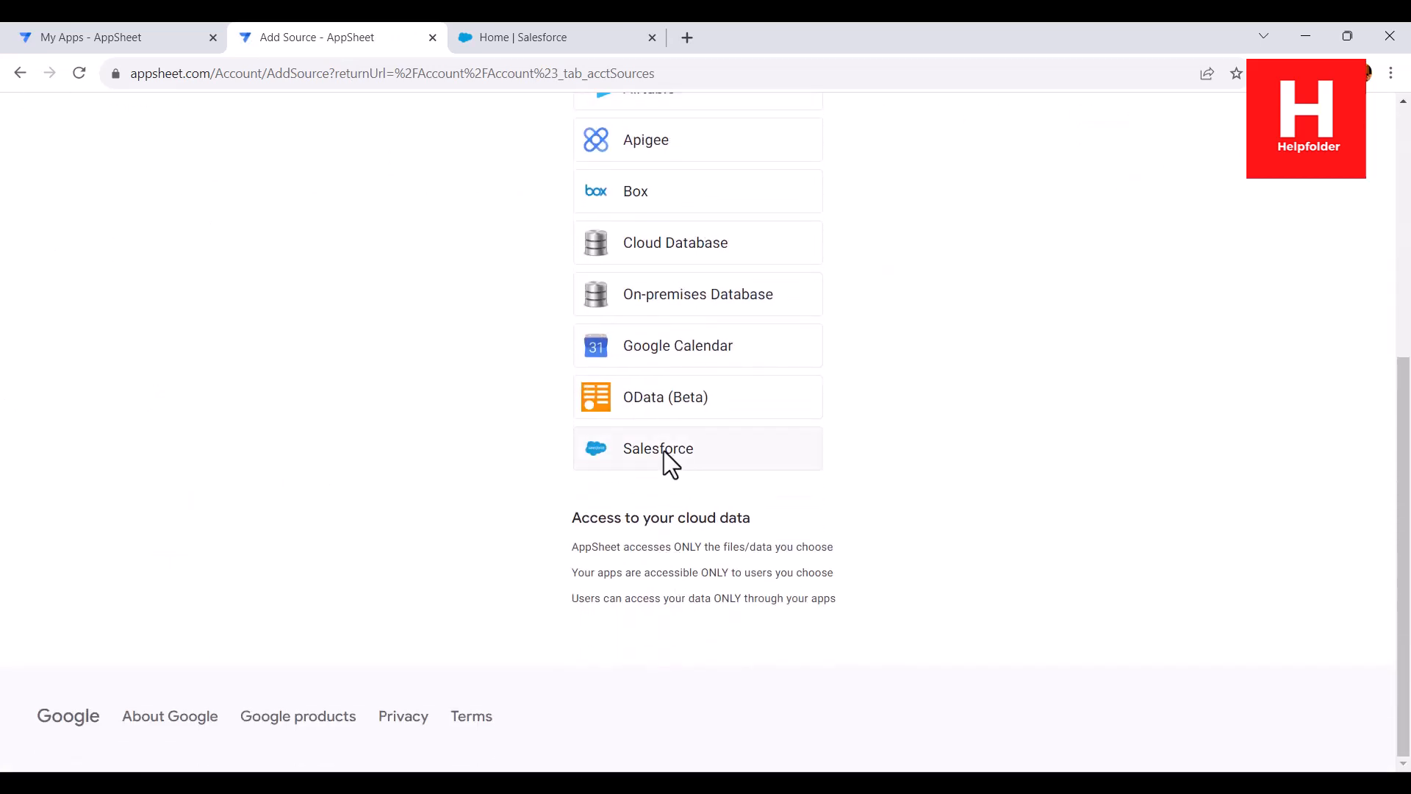
pyautogui.click(664, 451)
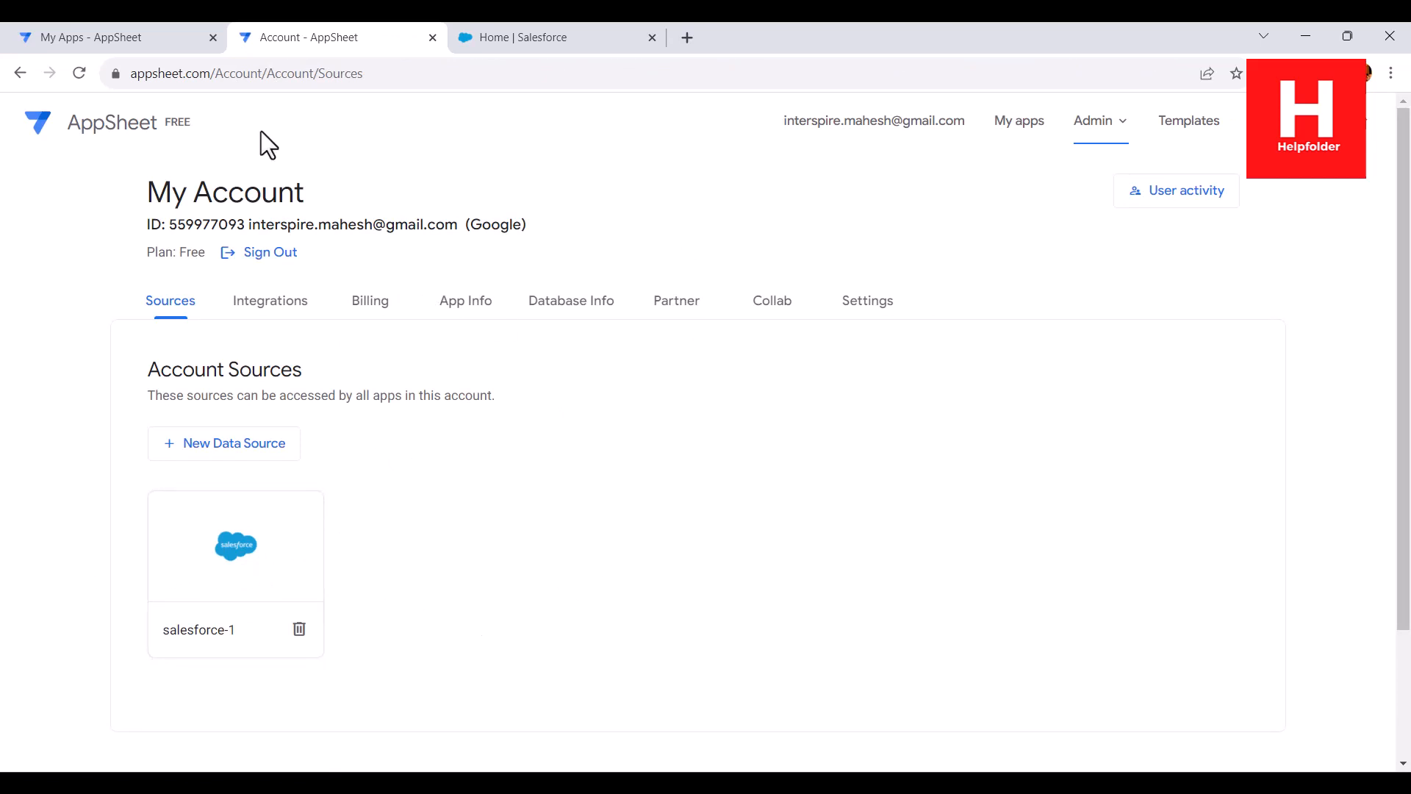
# Step: Start a new app from existing data, named SalesCMS, in the Sales & CRM category
pyautogui.click(85, 31)
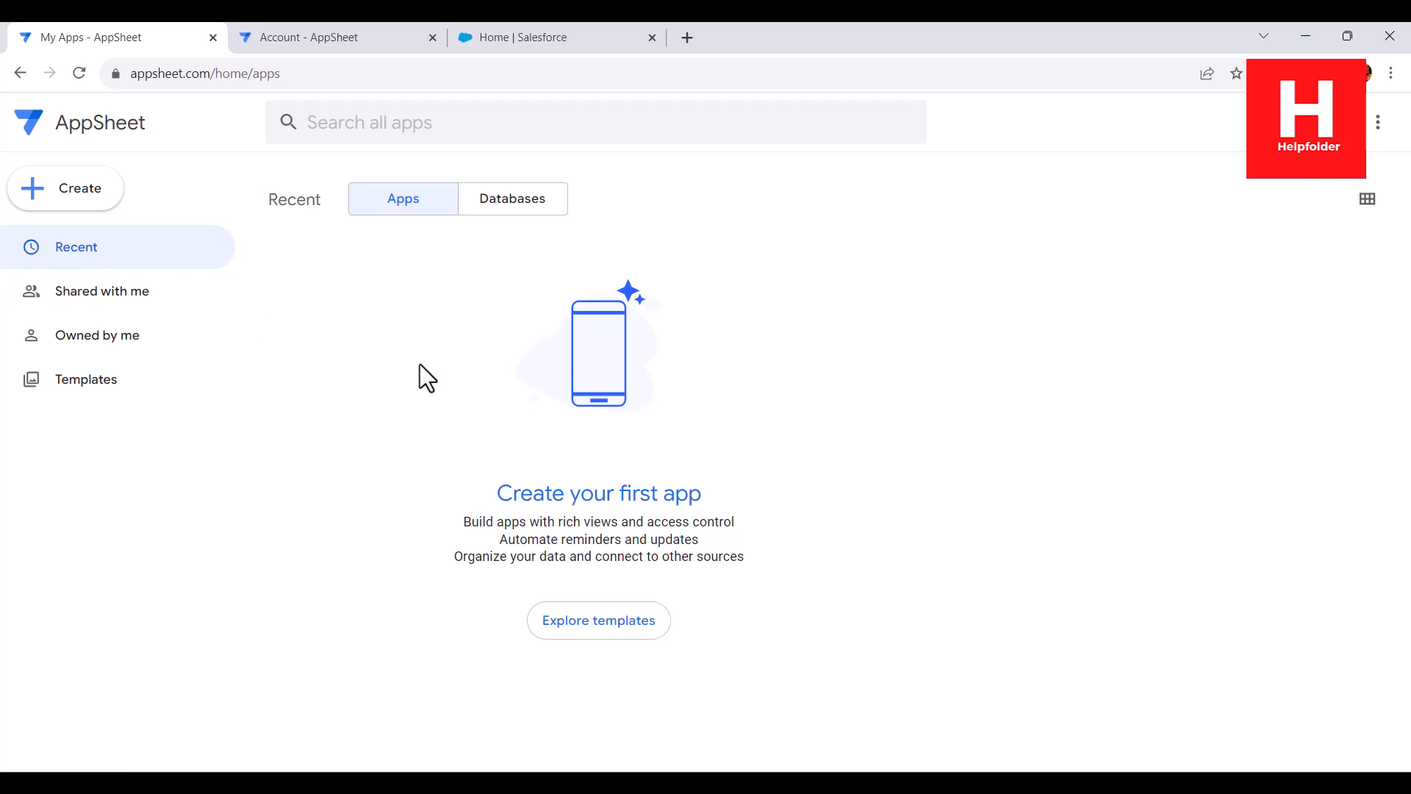
pyautogui.click(82, 199)
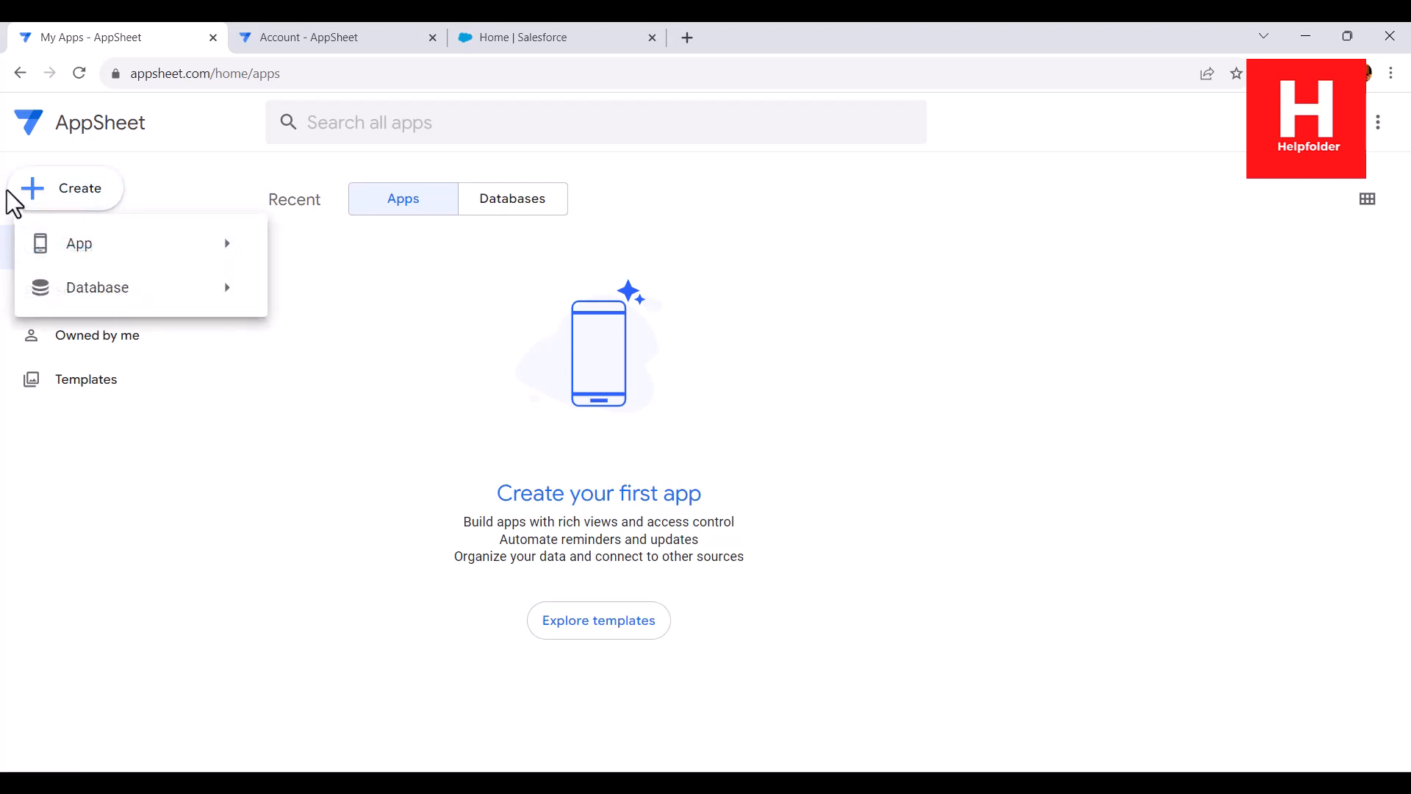
pyautogui.moveTo(150, 253)
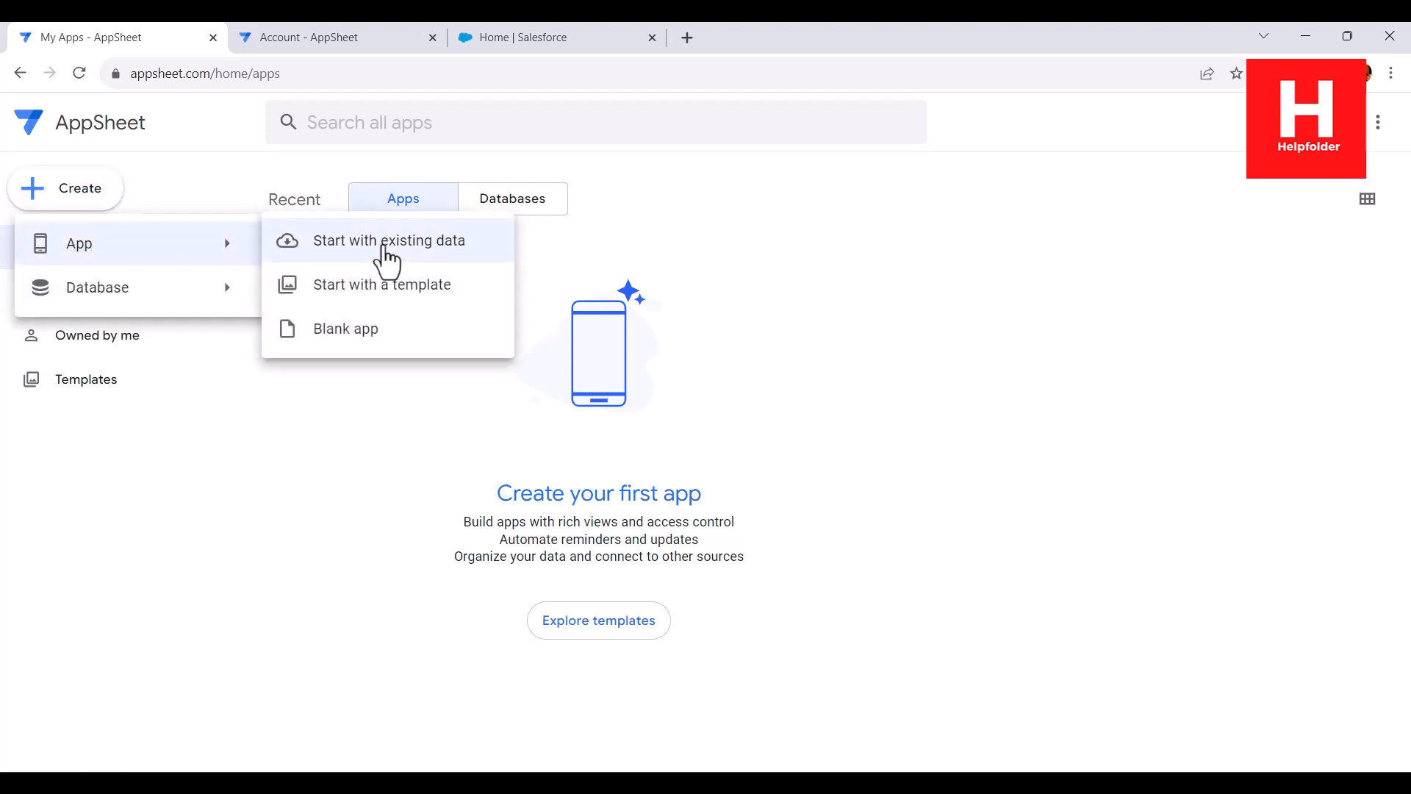
pyautogui.click(384, 248)
pyautogui.moveTo(528, 207); pyautogui.dragTo(458, 203)
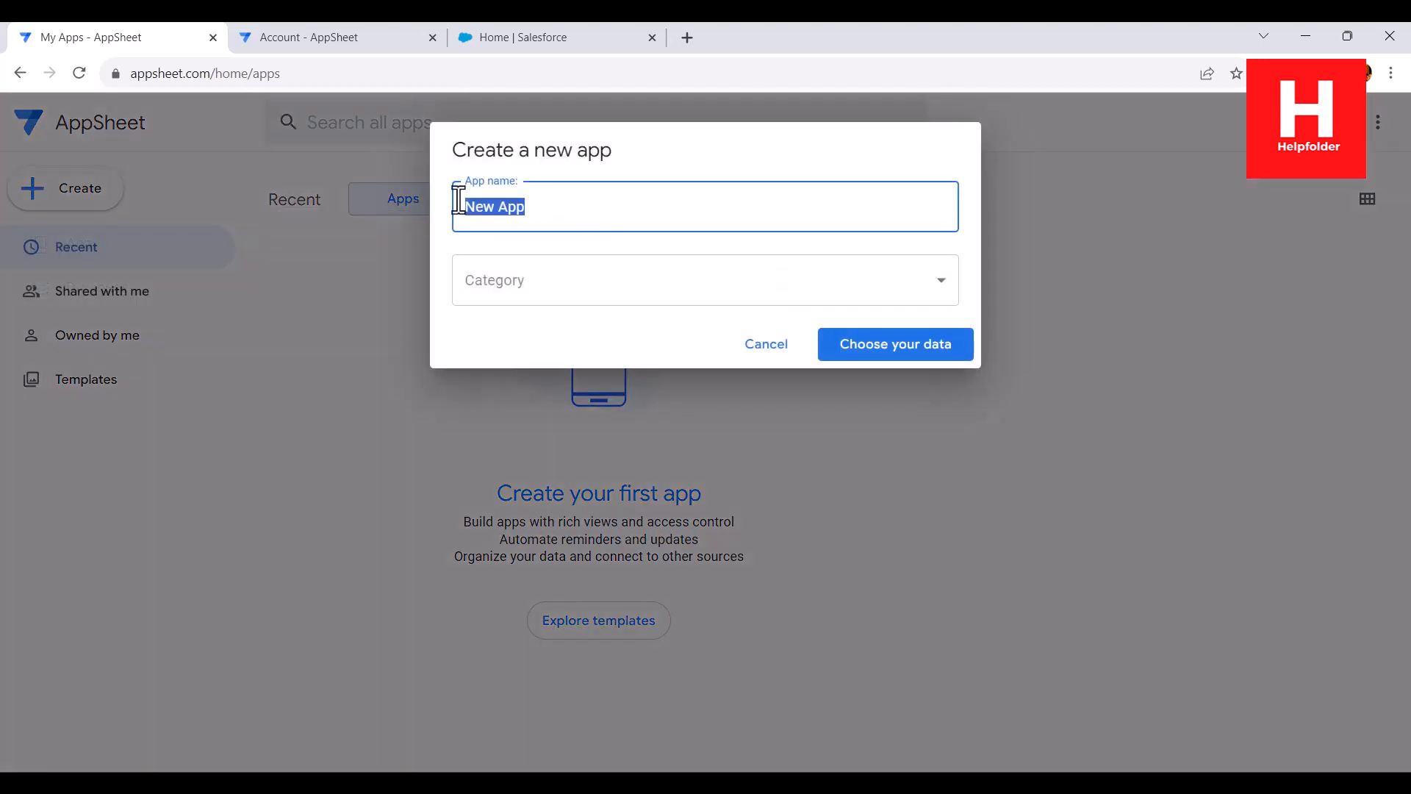
pyautogui.write('My')
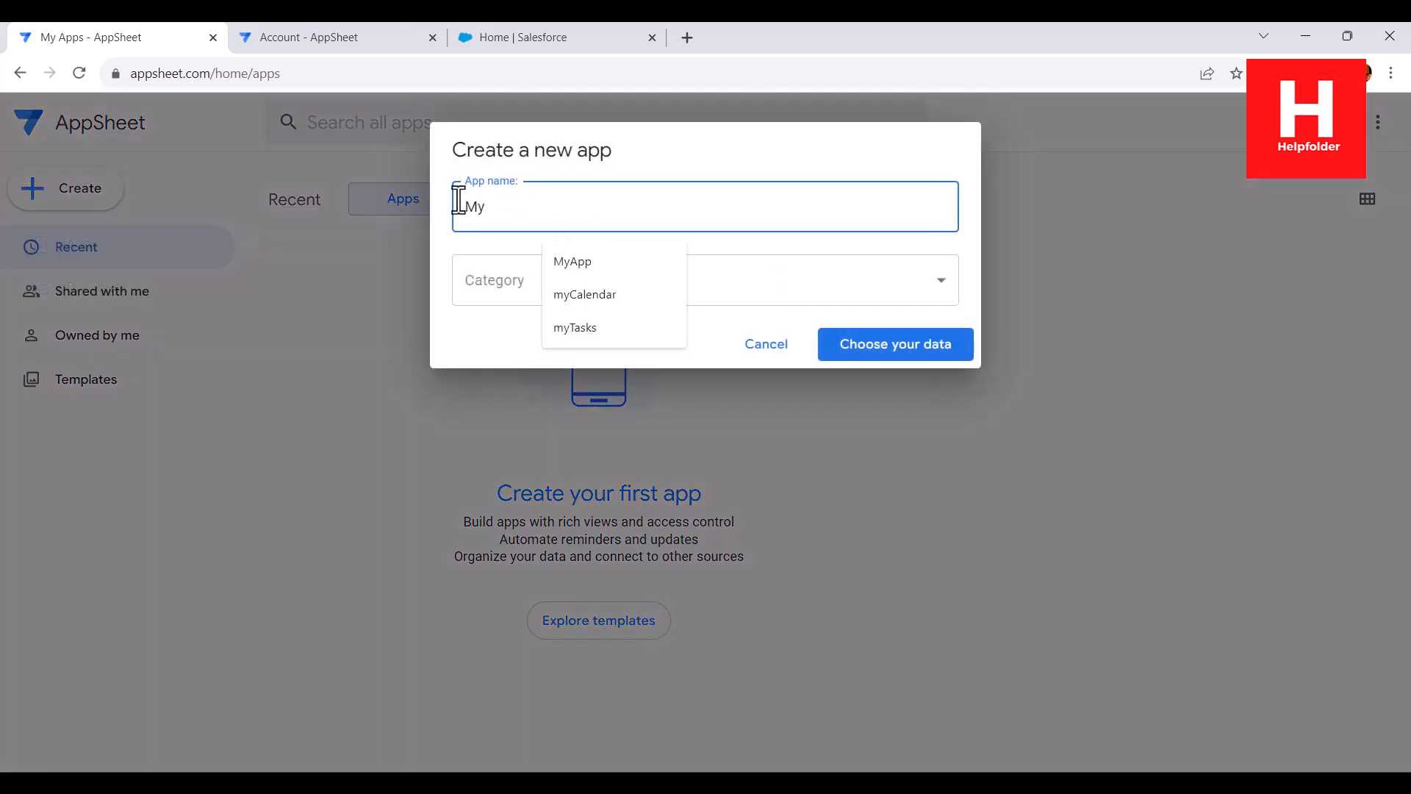
pyautogui.press('BackSpace')
pyautogui.press('BackSpace')
pyautogui.write('Sa')
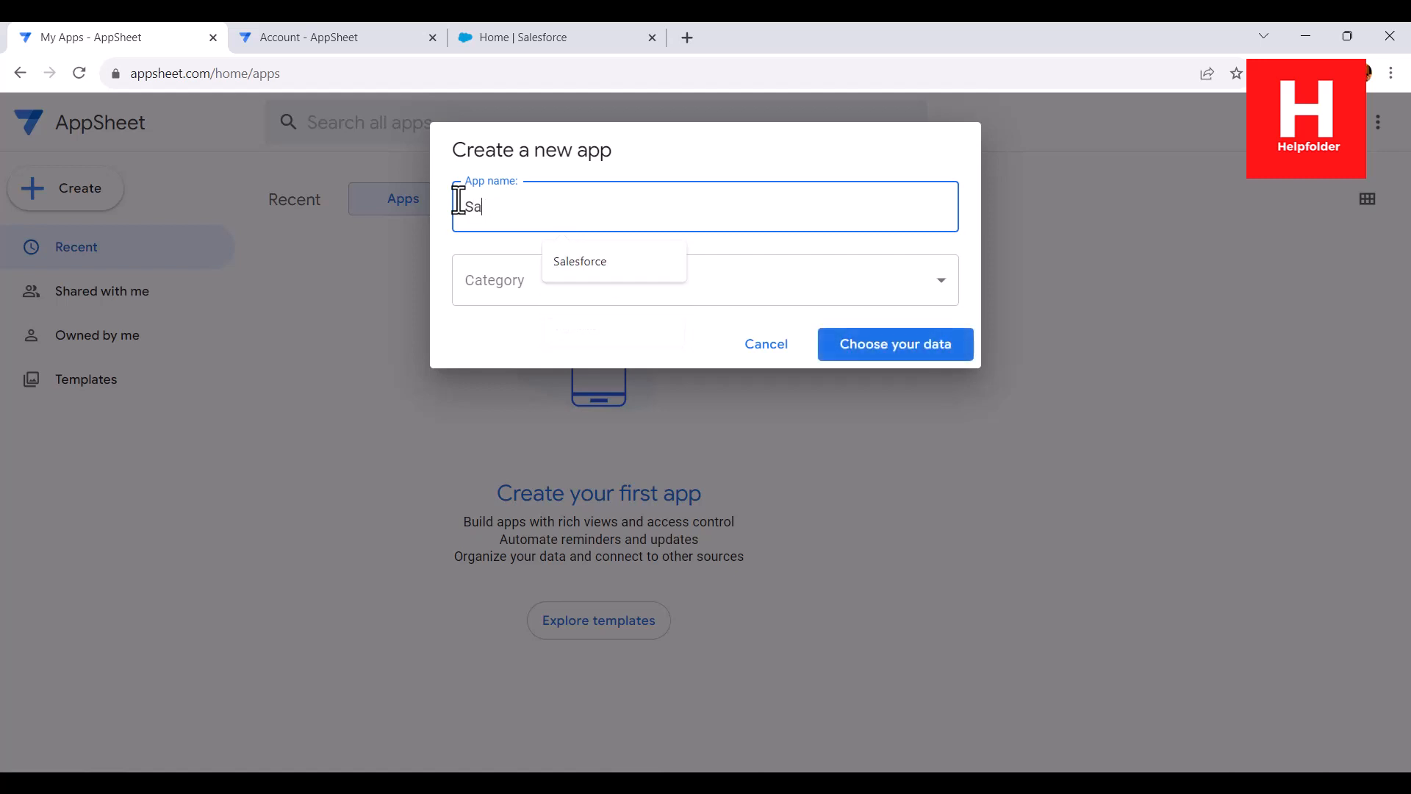
pyautogui.write('lesCMS')
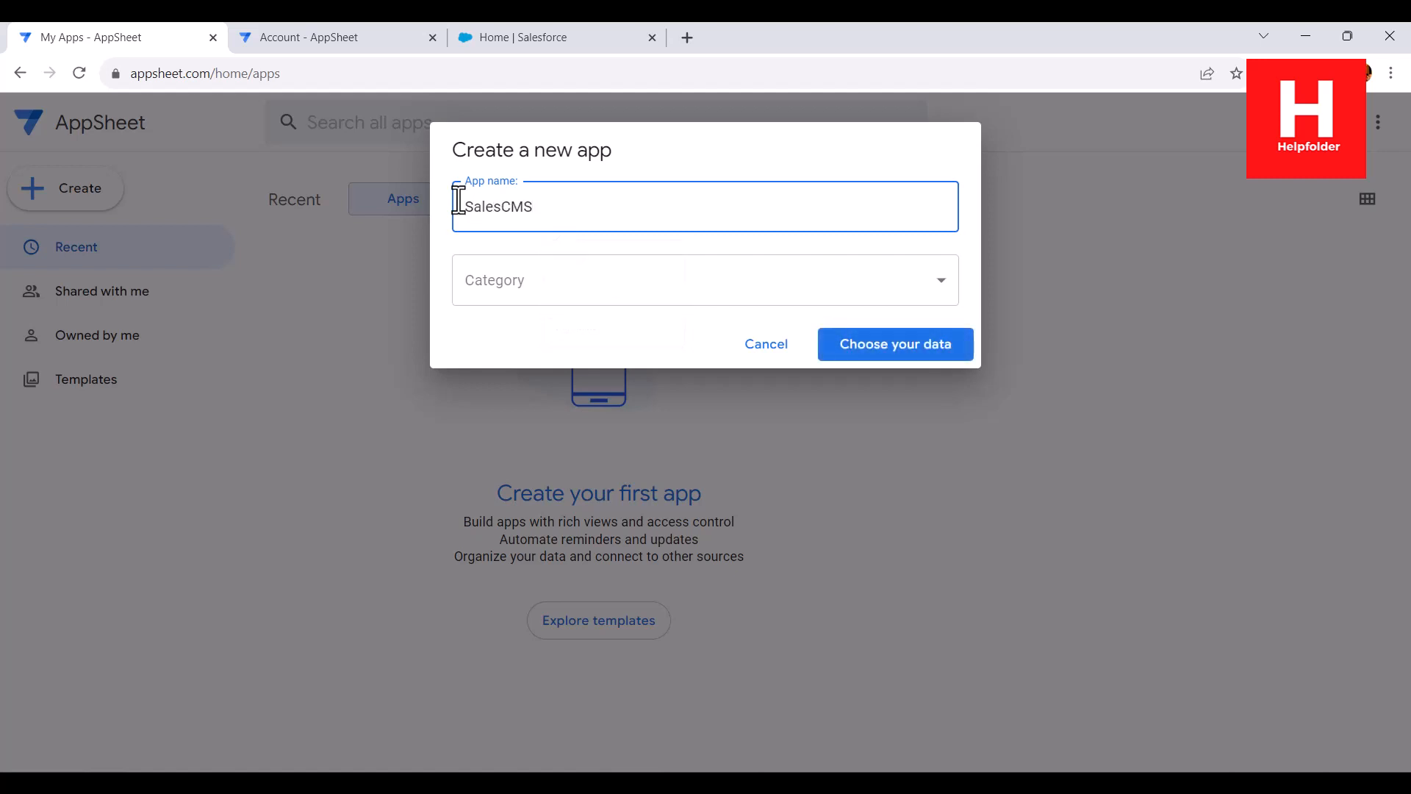
pyautogui.click(495, 283)
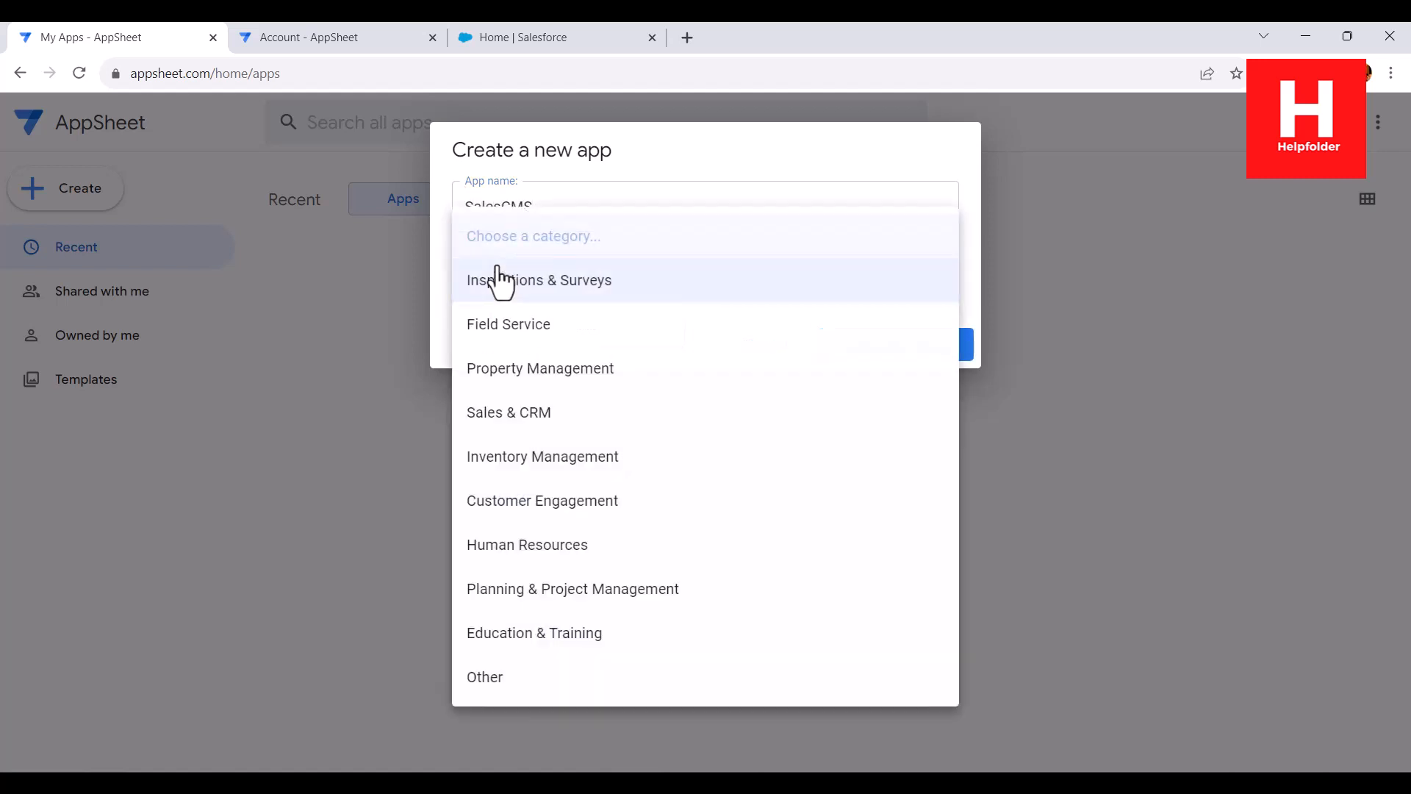
pyautogui.click(536, 423)
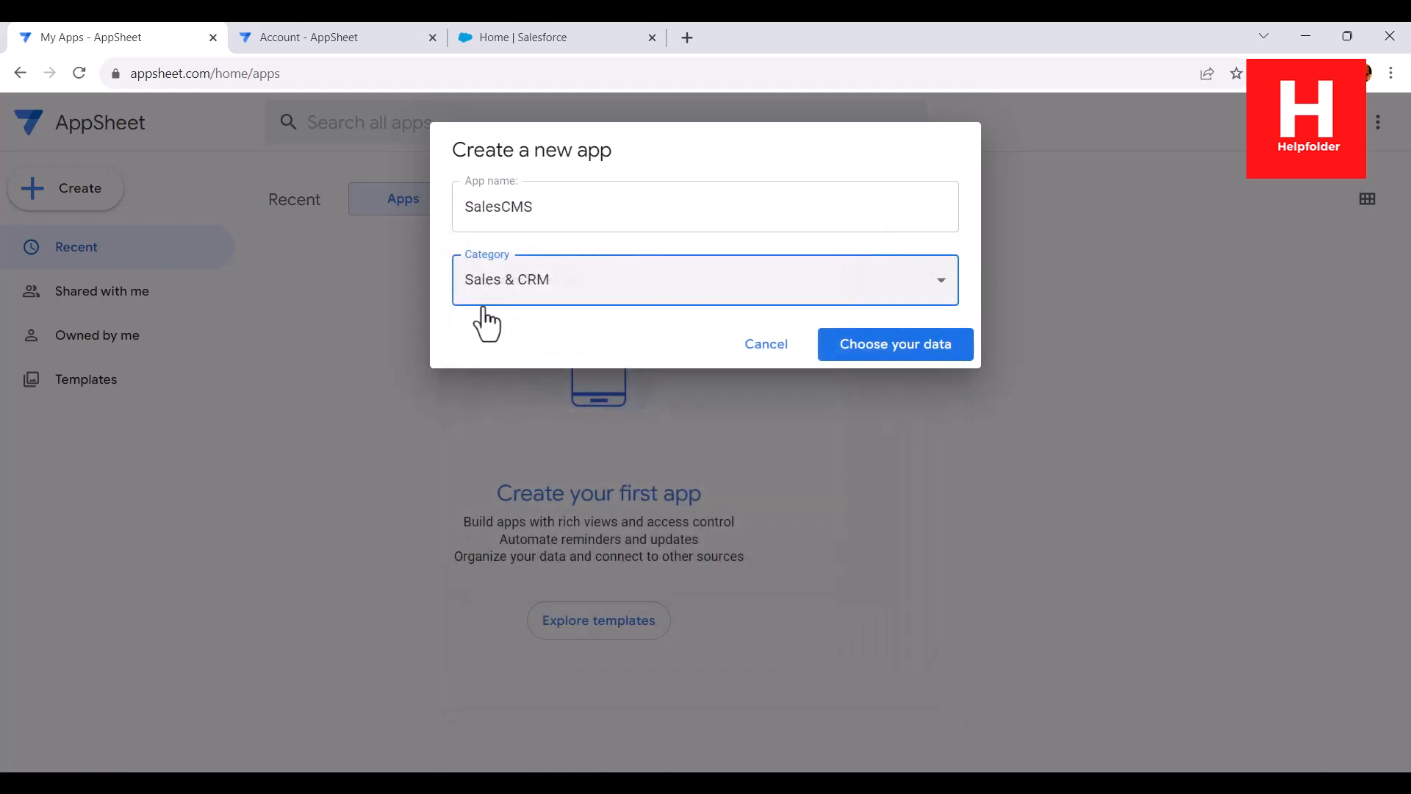
# Step: Try to add Salesforce as a new data source while choosing the data for the SalesCMS app
pyautogui.click(914, 354)
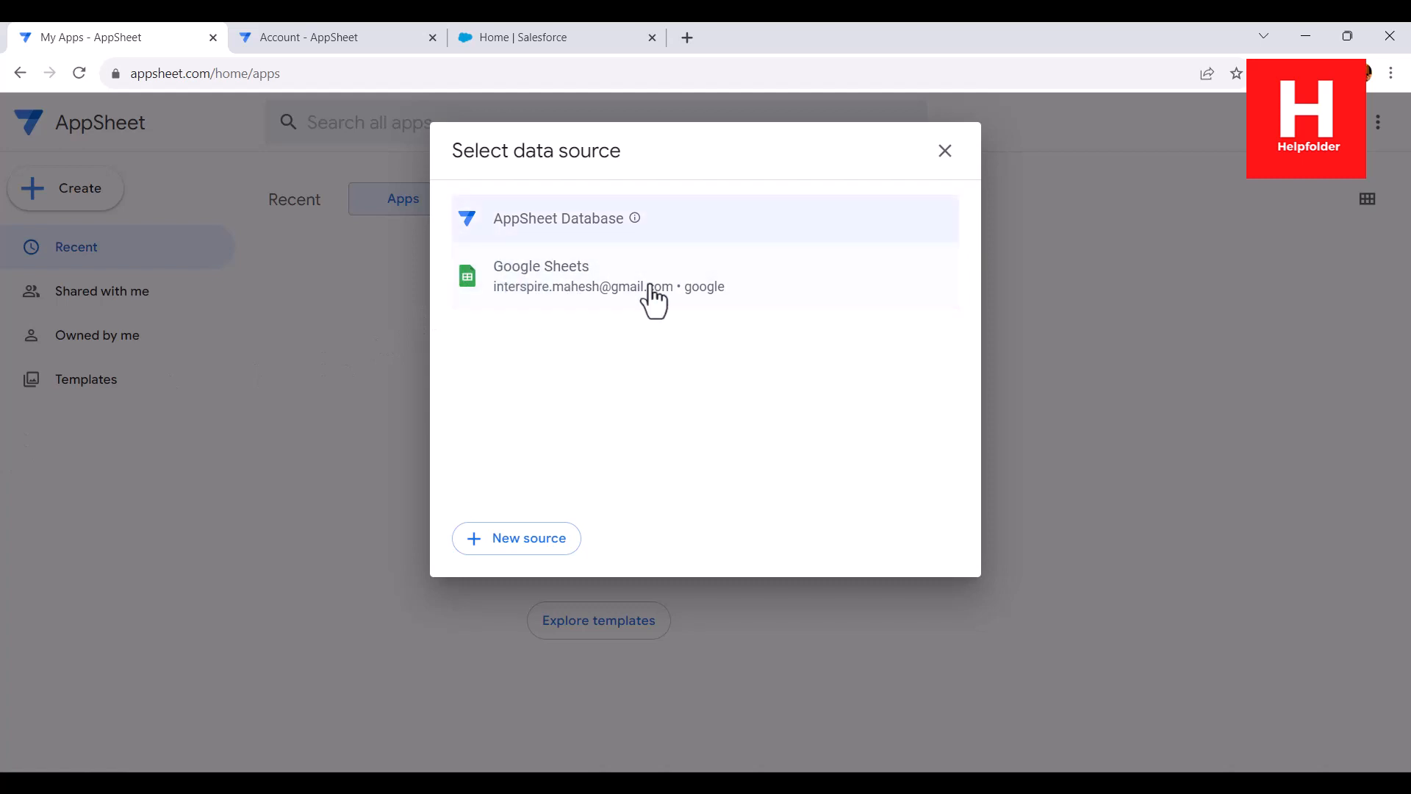
pyautogui.click(544, 541)
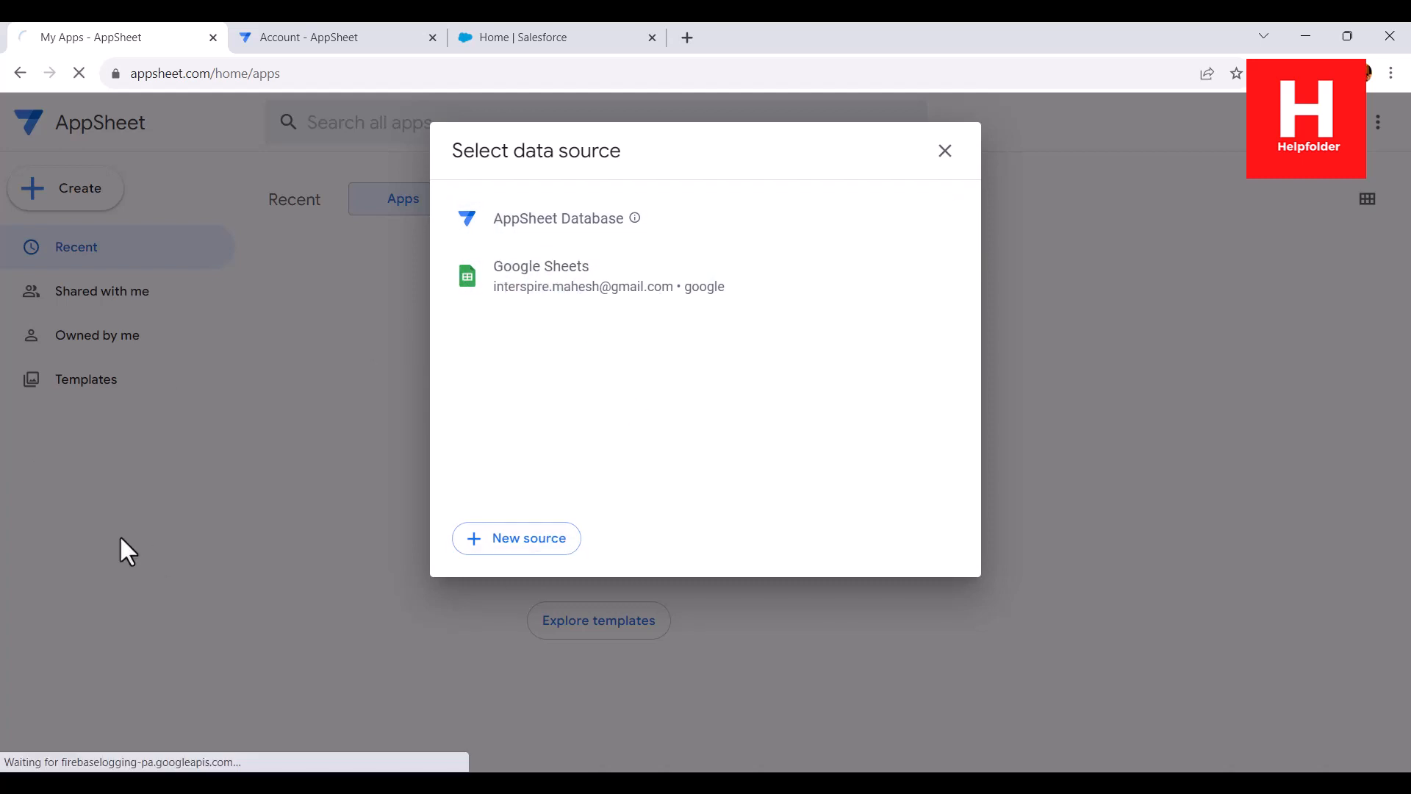
pyautogui.scroll(-5, 453, 526)
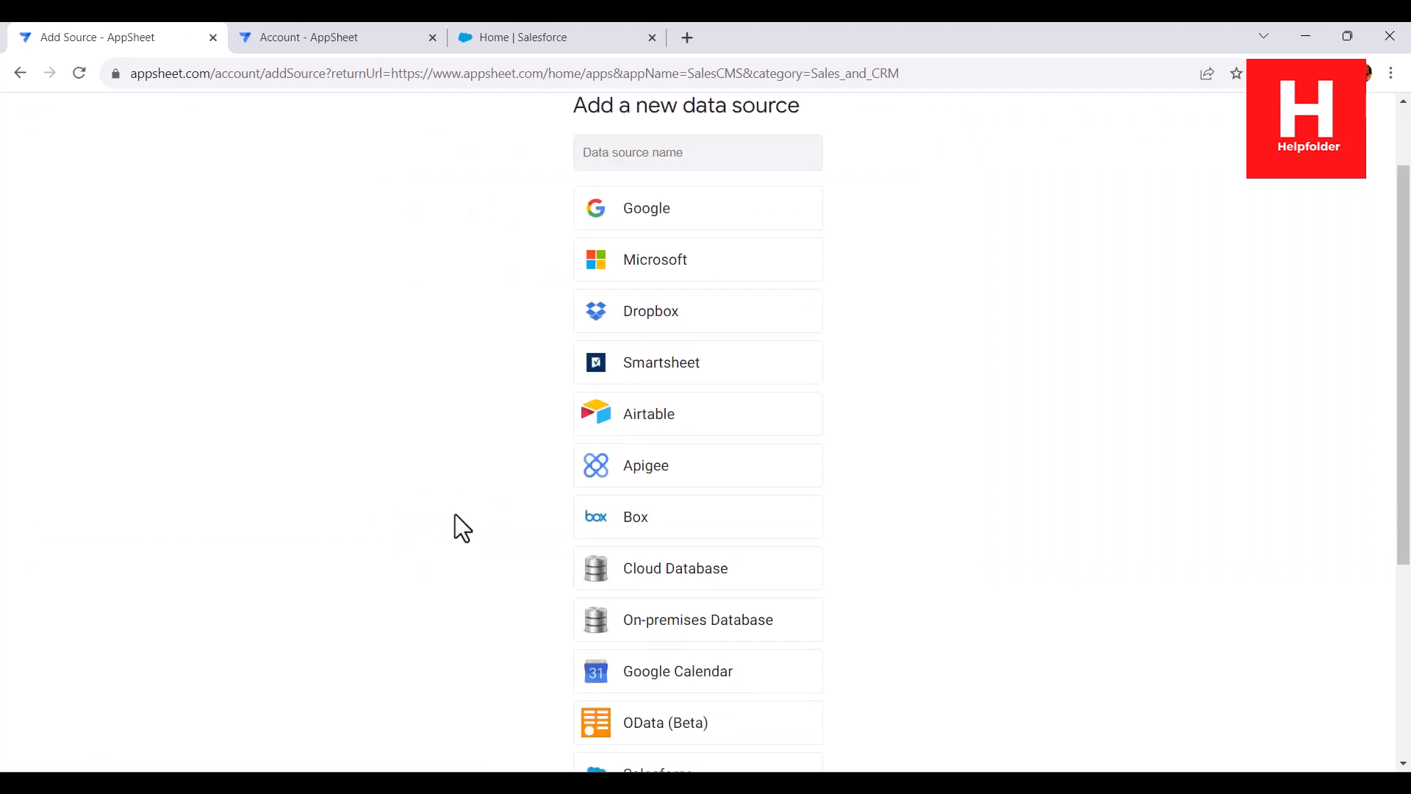
pyautogui.click(587, 456)
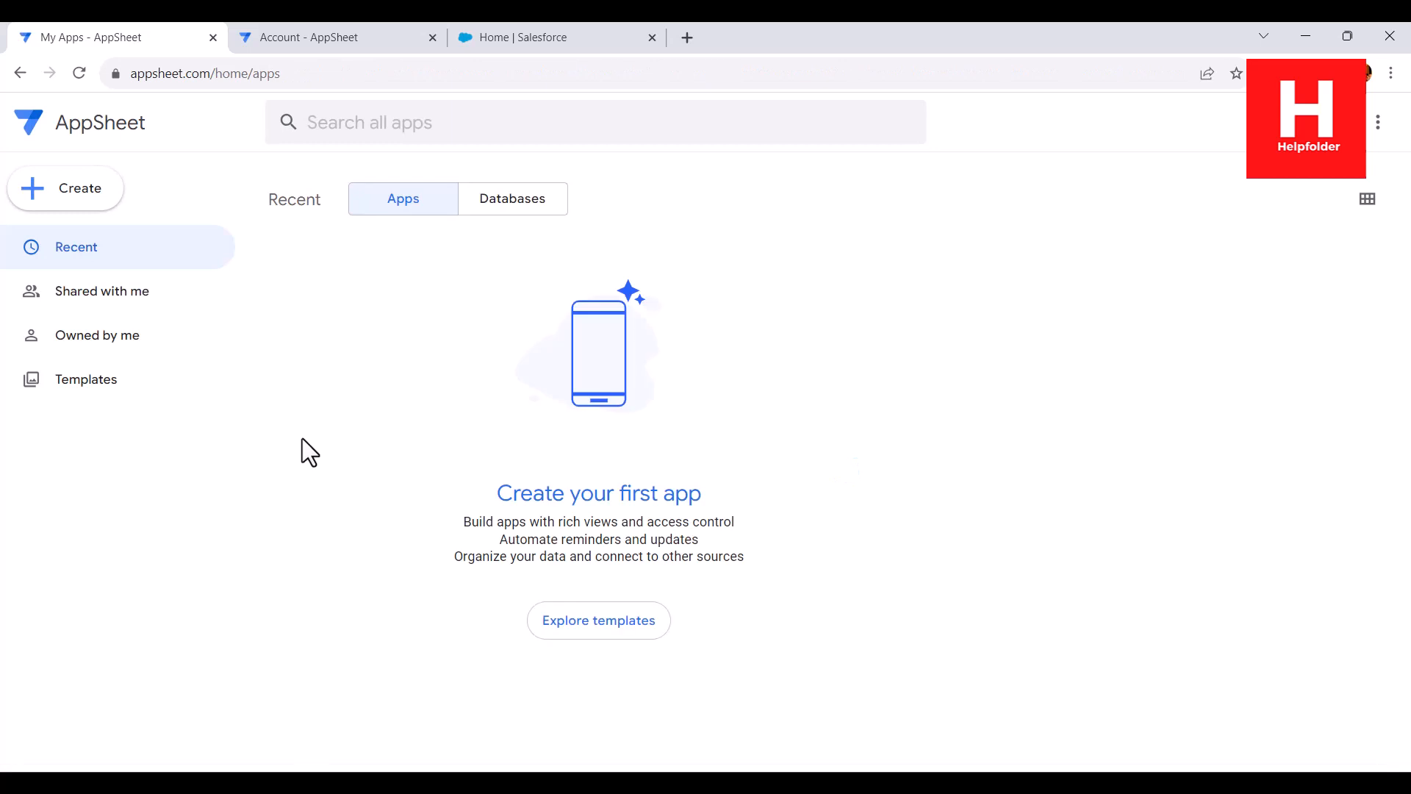
# Step: Reload the account's data sources, inspect the salesforce-1 source, and close the account page
pyautogui.click(376, 34)
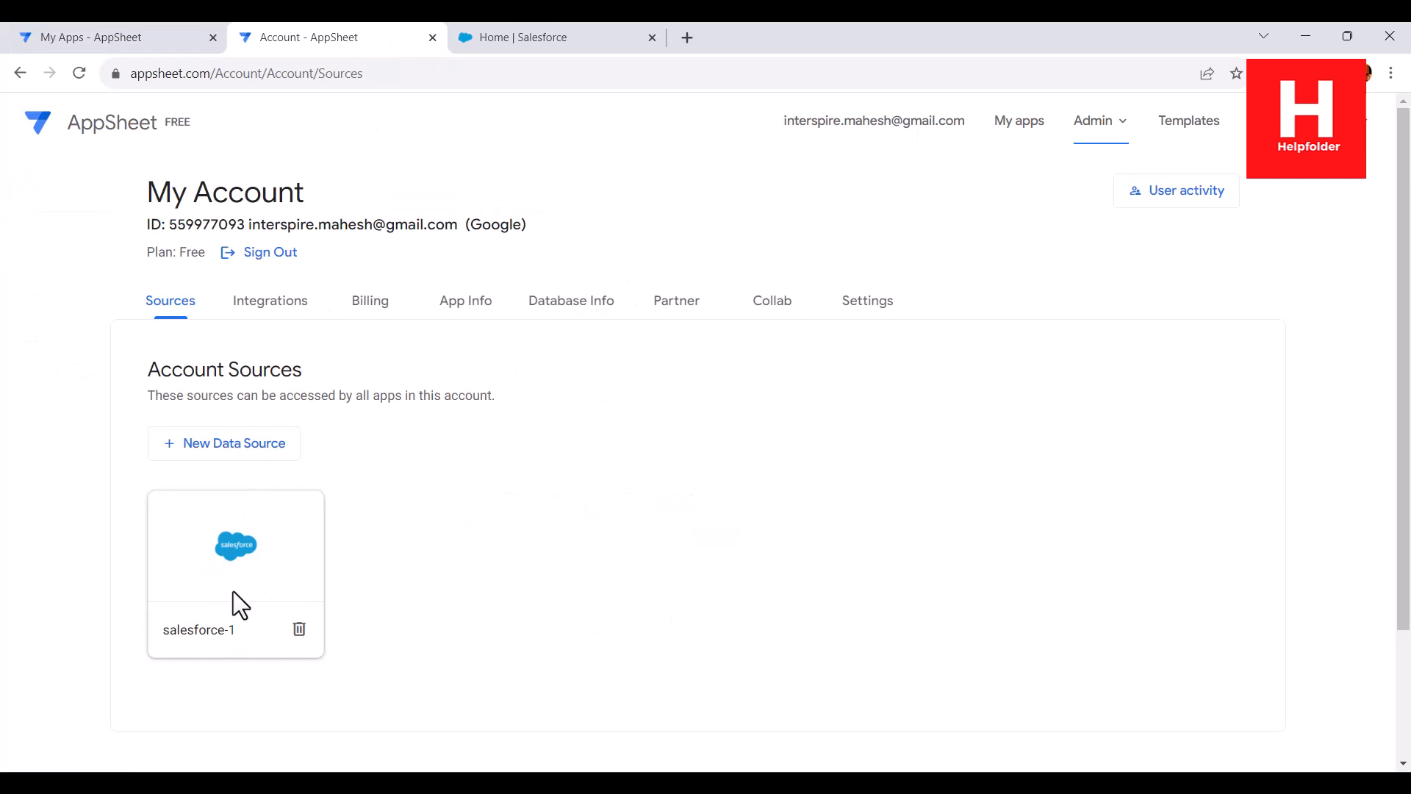
pyautogui.click(79, 72)
pyautogui.click(217, 552)
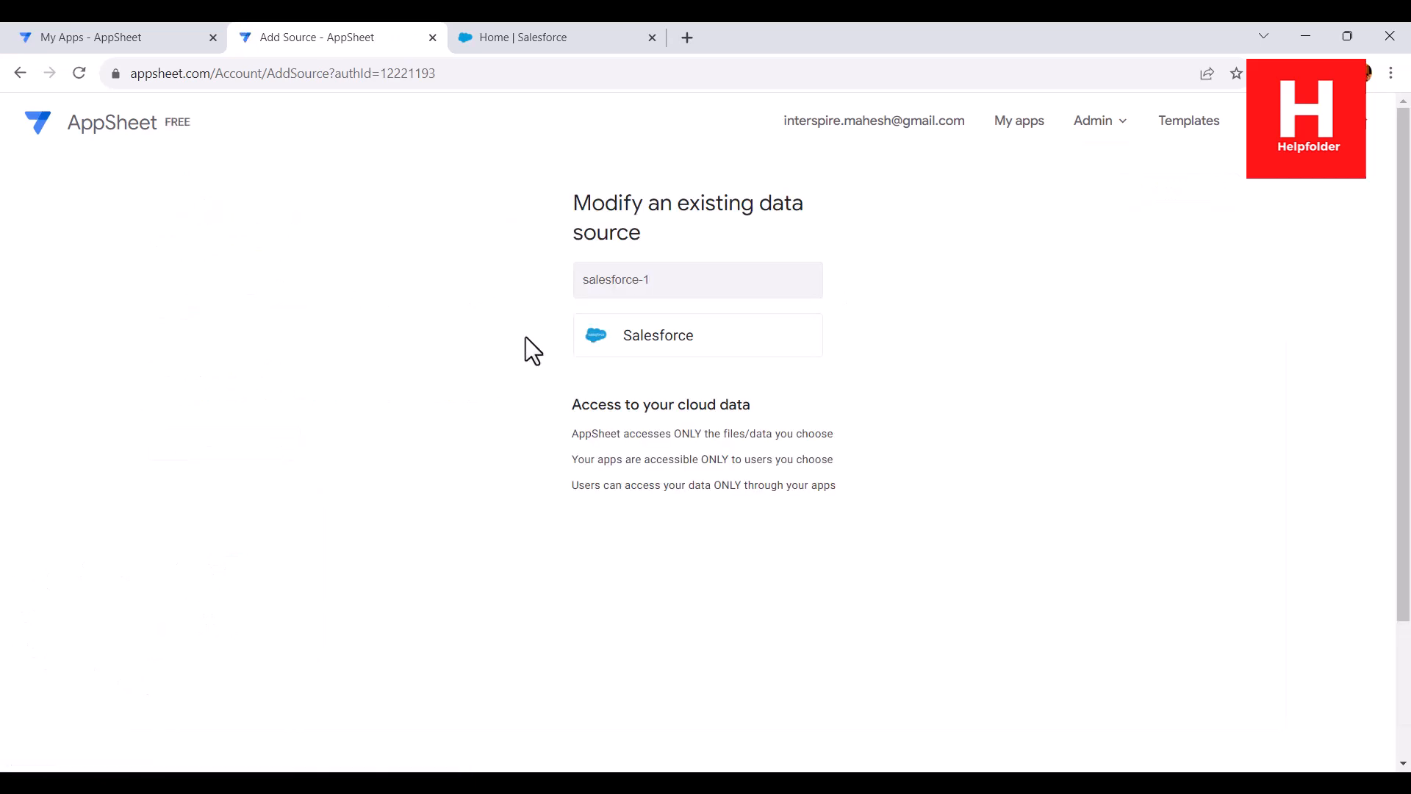
pyautogui.moveTo(673, 289); pyautogui.dragTo(545, 272)
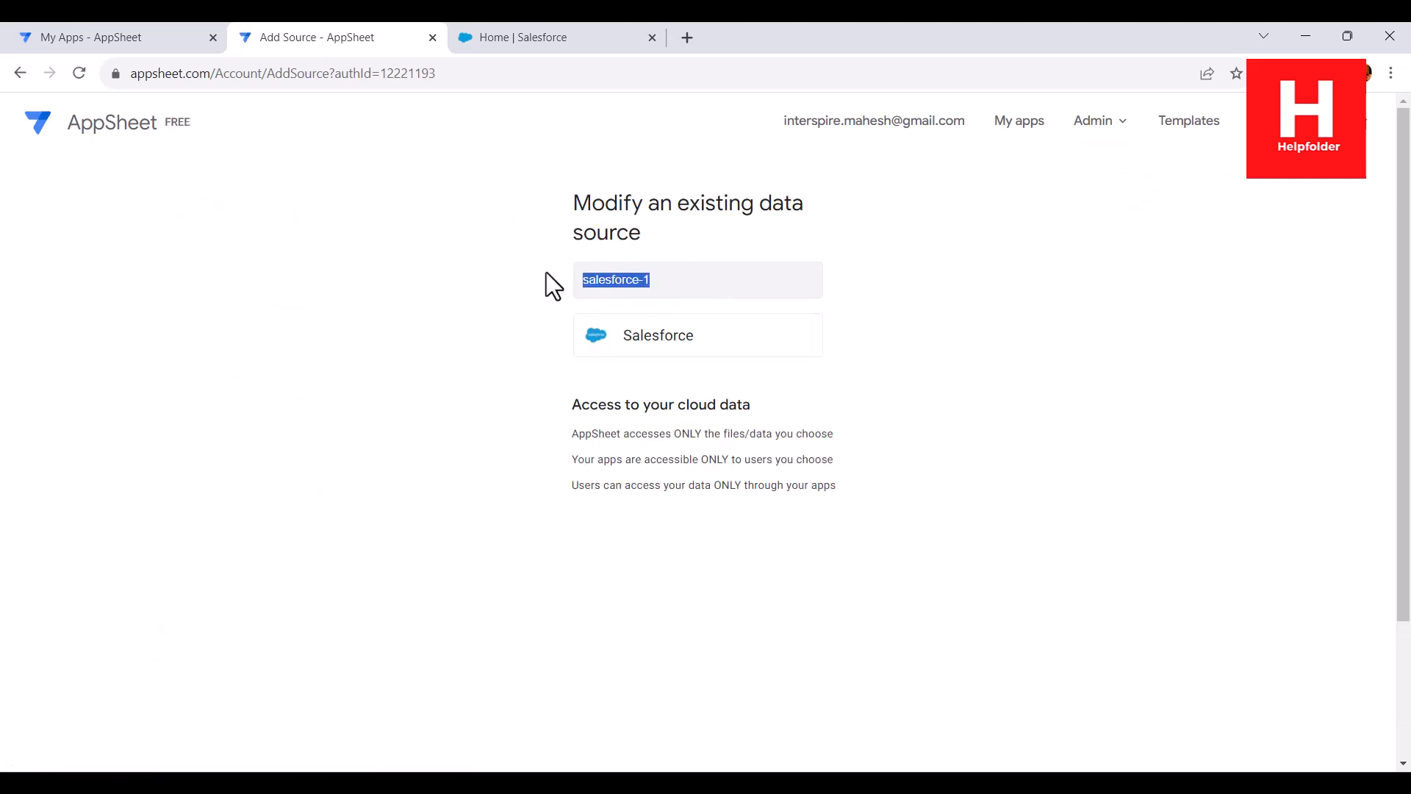
pyautogui.click(517, 276)
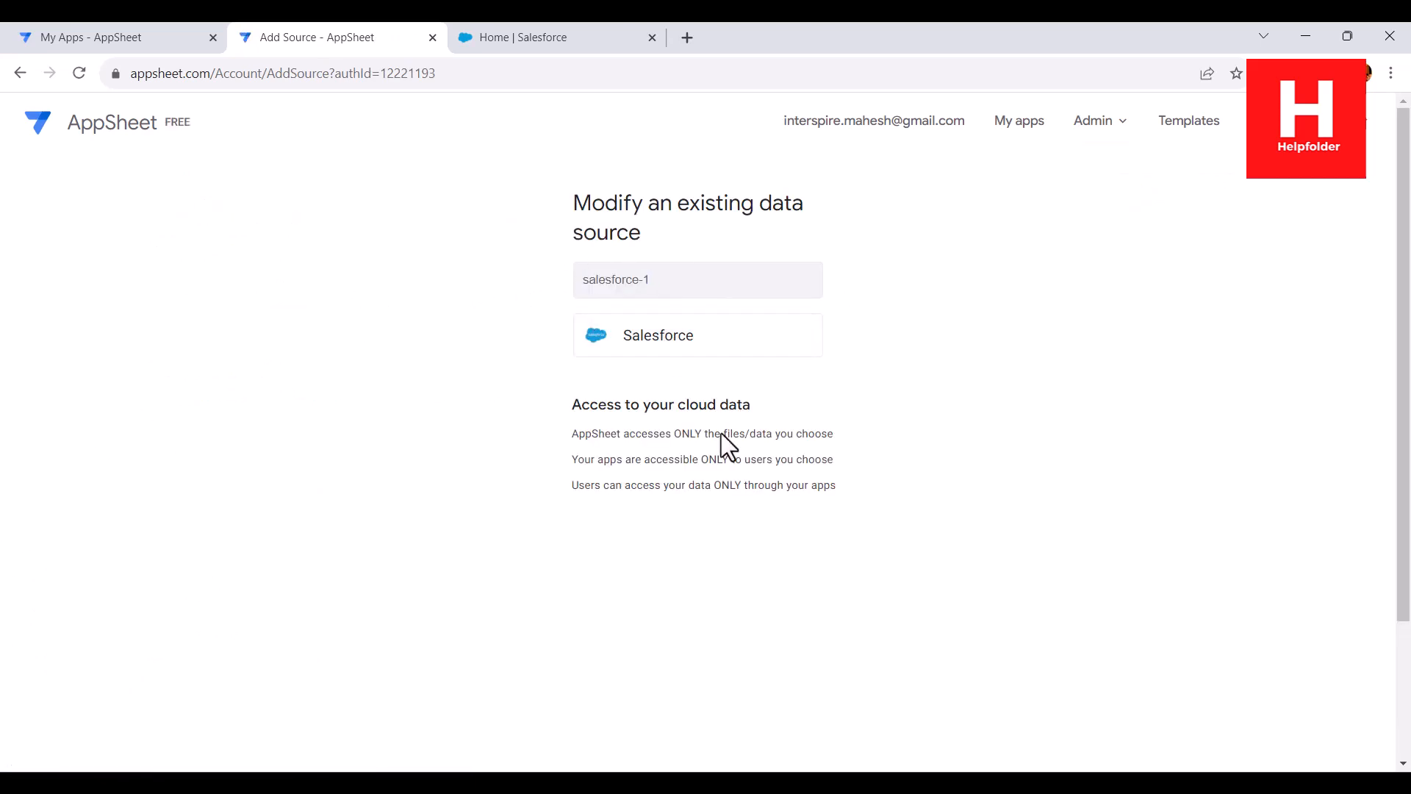
pyautogui.click(432, 38)
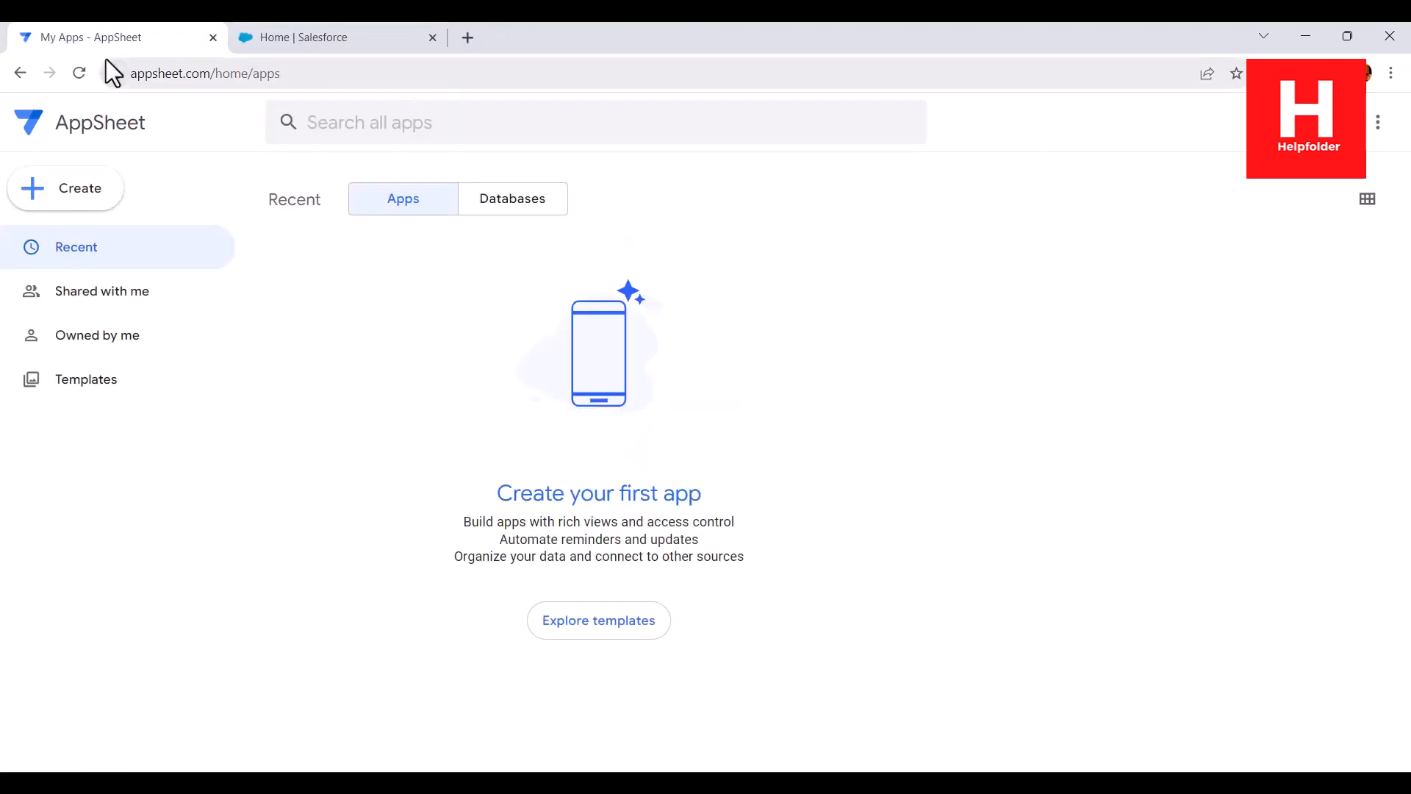
# Step: Start a new app from existing data, named SalesApp, in the Sales & CRM category
pyautogui.click(80, 190)
pyautogui.moveTo(126, 261)
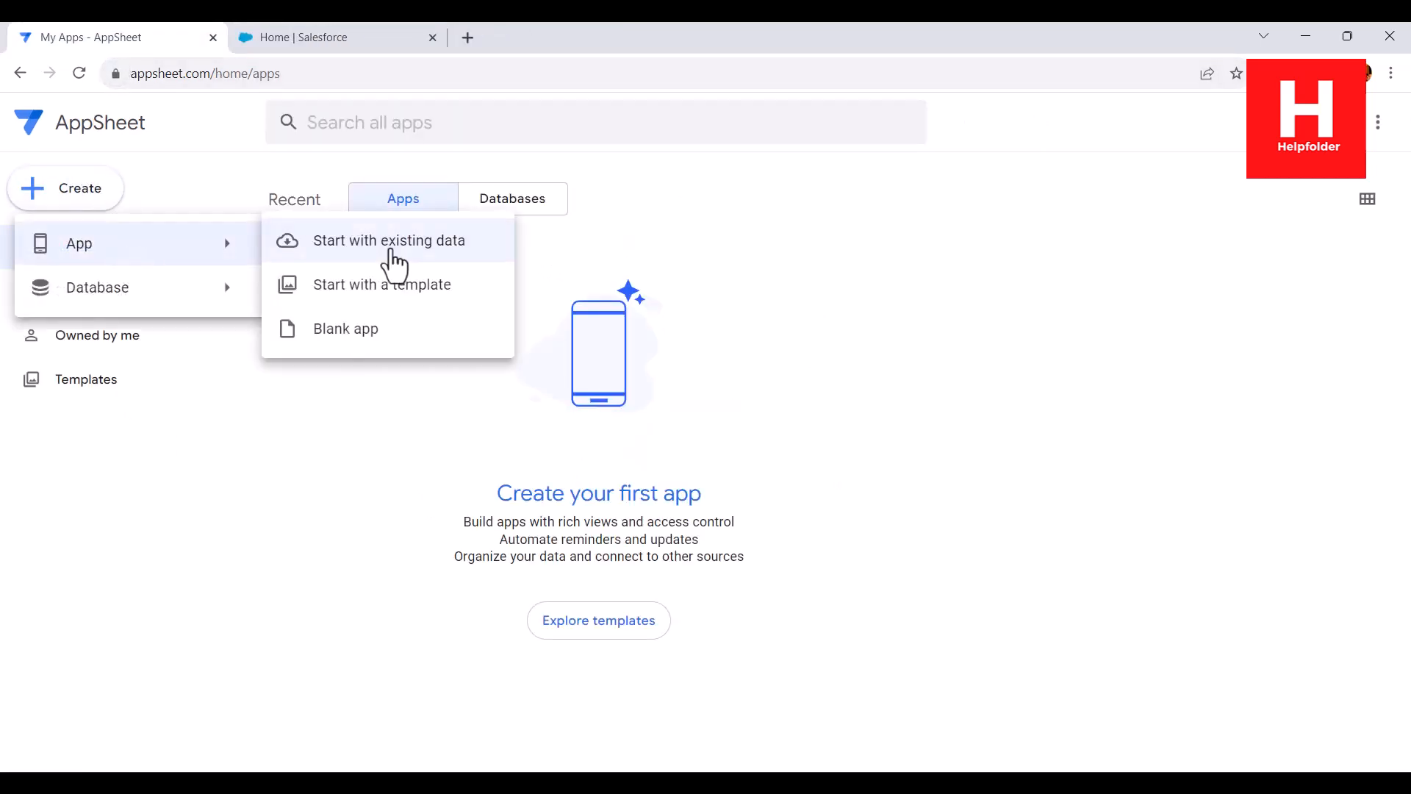
pyautogui.click(390, 242)
pyautogui.moveTo(539, 214); pyautogui.dragTo(412, 200)
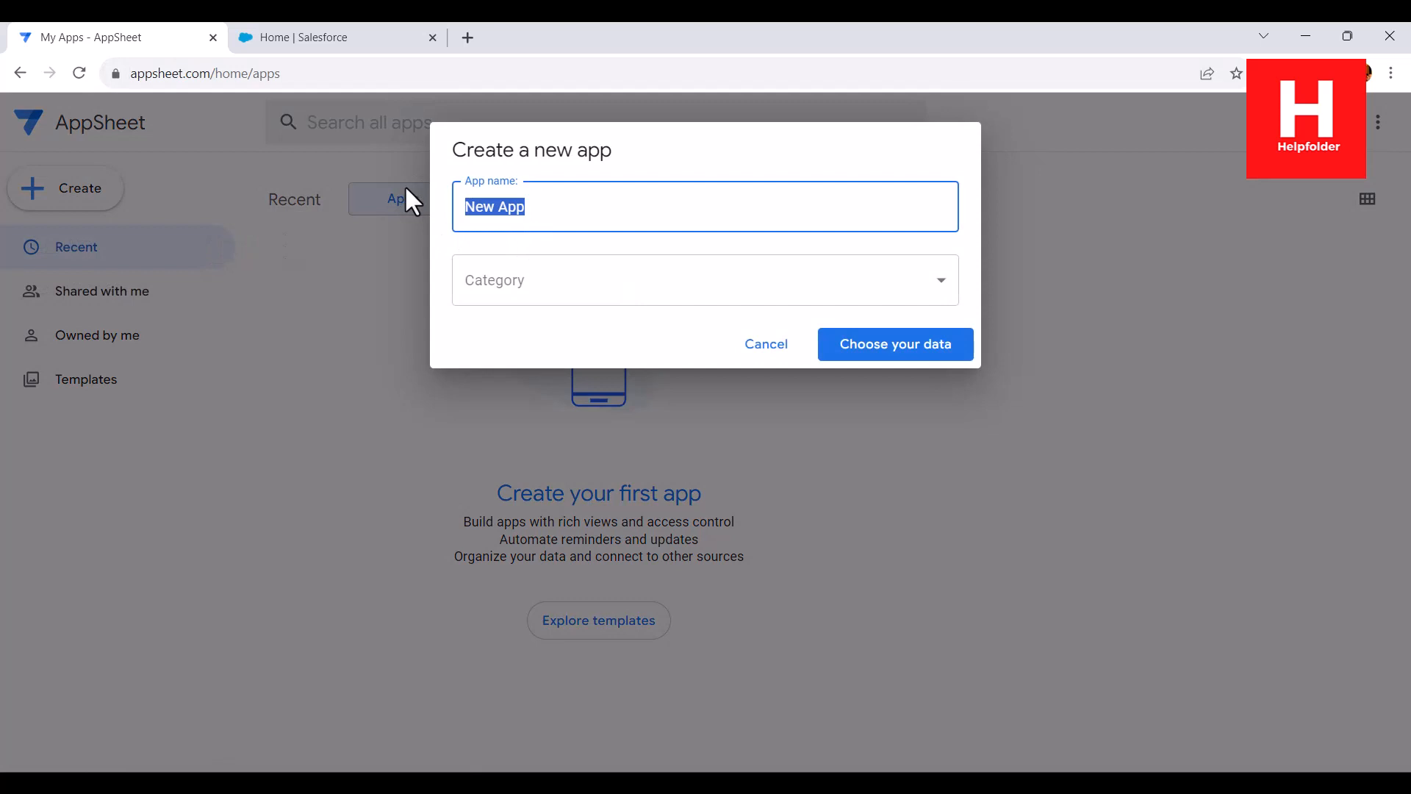
pyautogui.write('Sa')
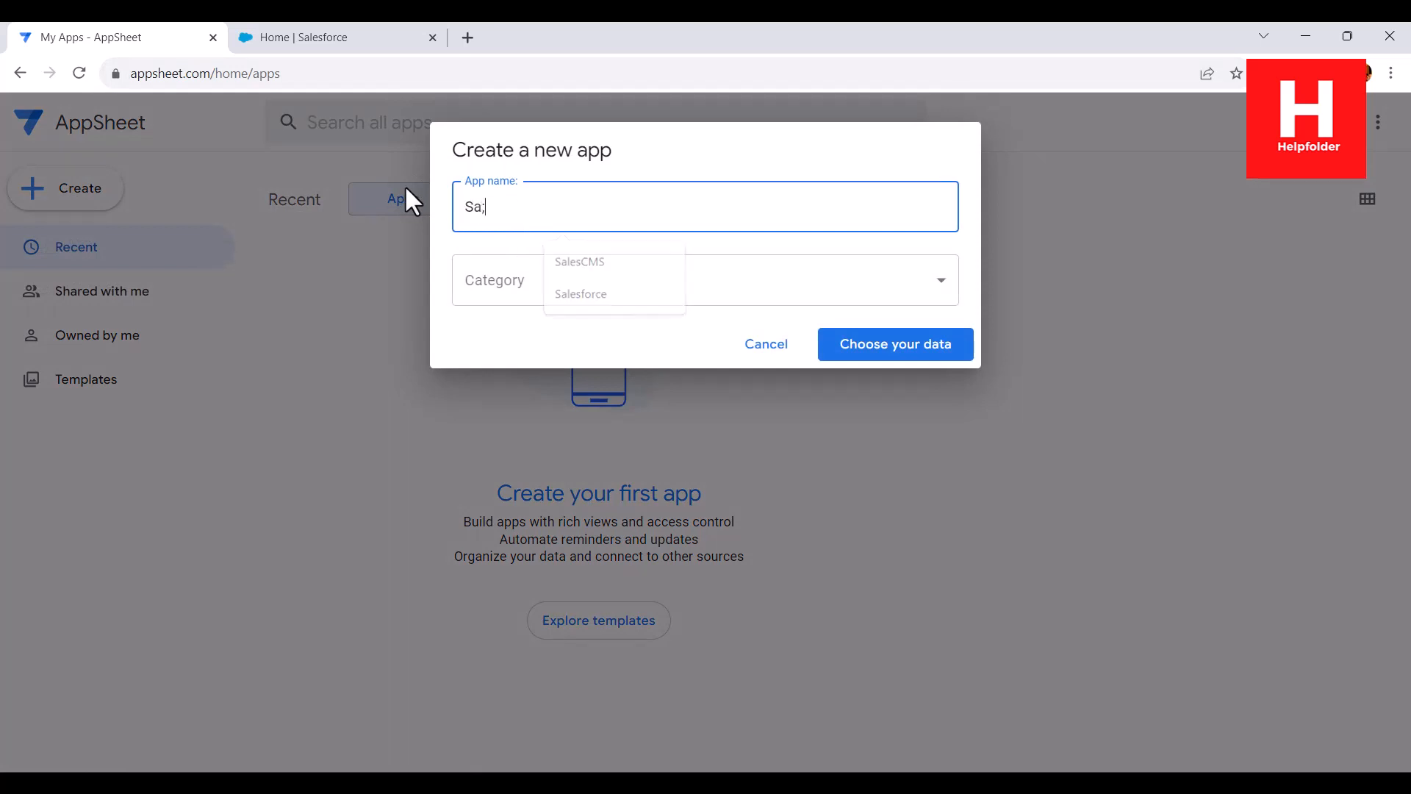
pyautogui.write('lesA')
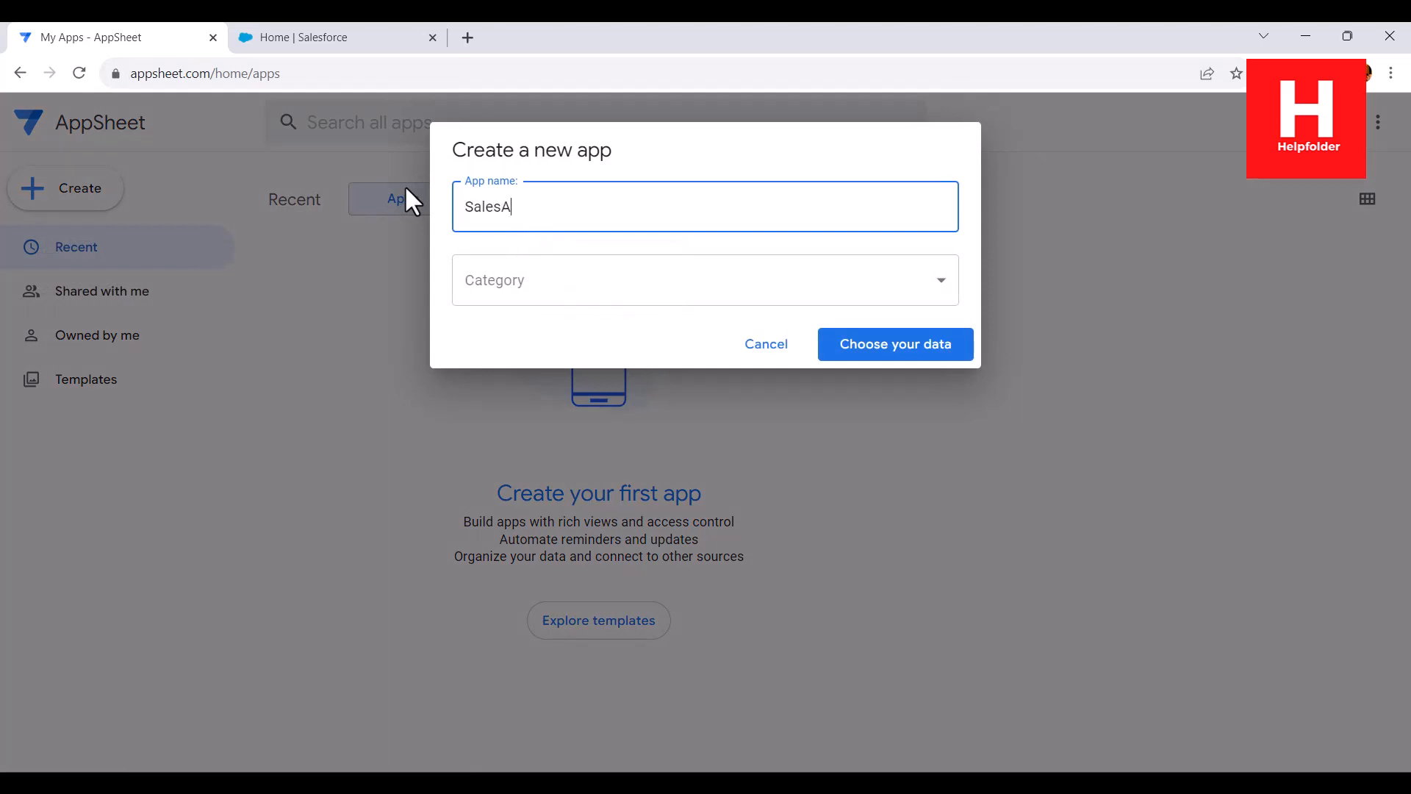
pyautogui.write('pp')
pyautogui.click(519, 301)
pyautogui.click(533, 412)
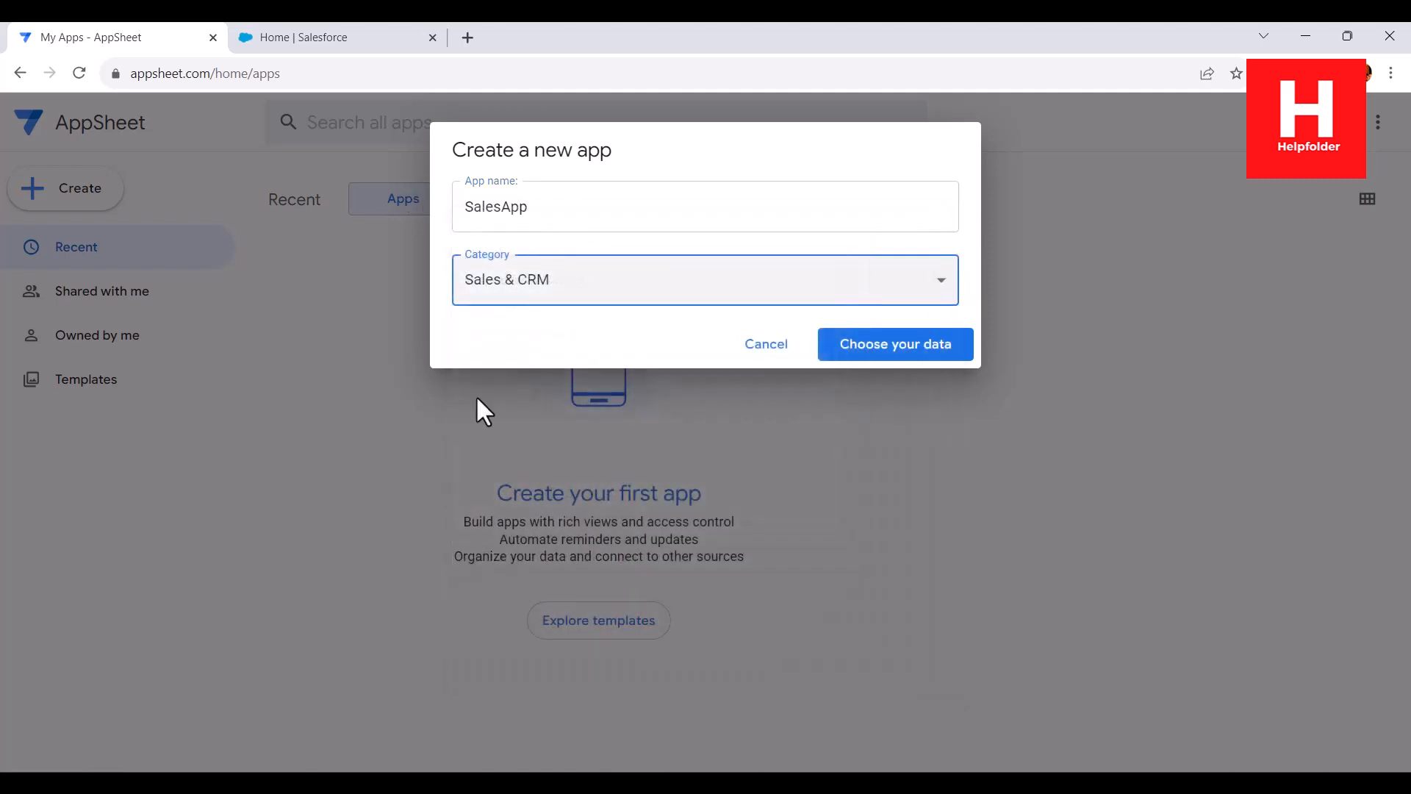
# Step: Choose the salesforce-1 source as the app's data and expand its list of other tables
pyautogui.click(854, 360)
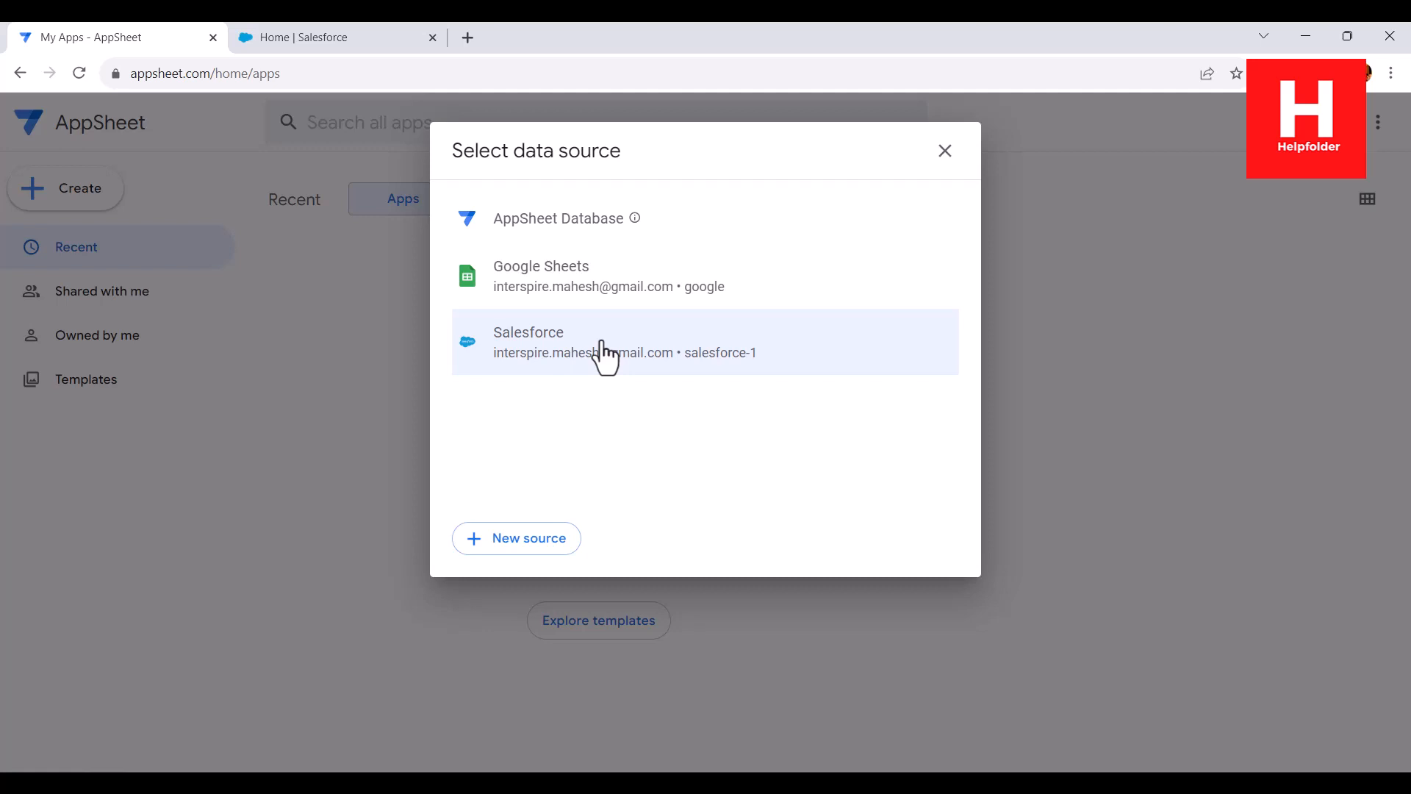
pyautogui.click(494, 356)
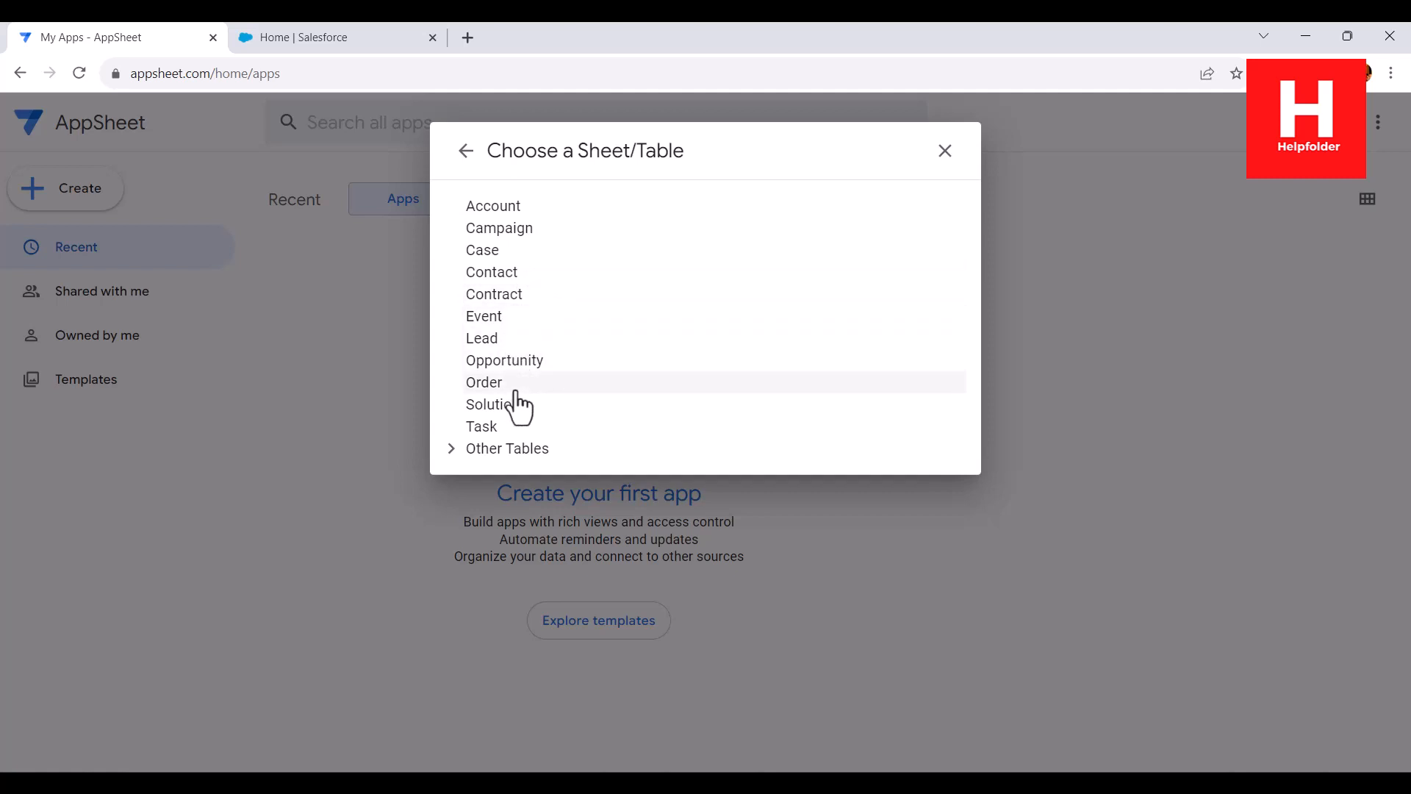
pyautogui.click(474, 451)
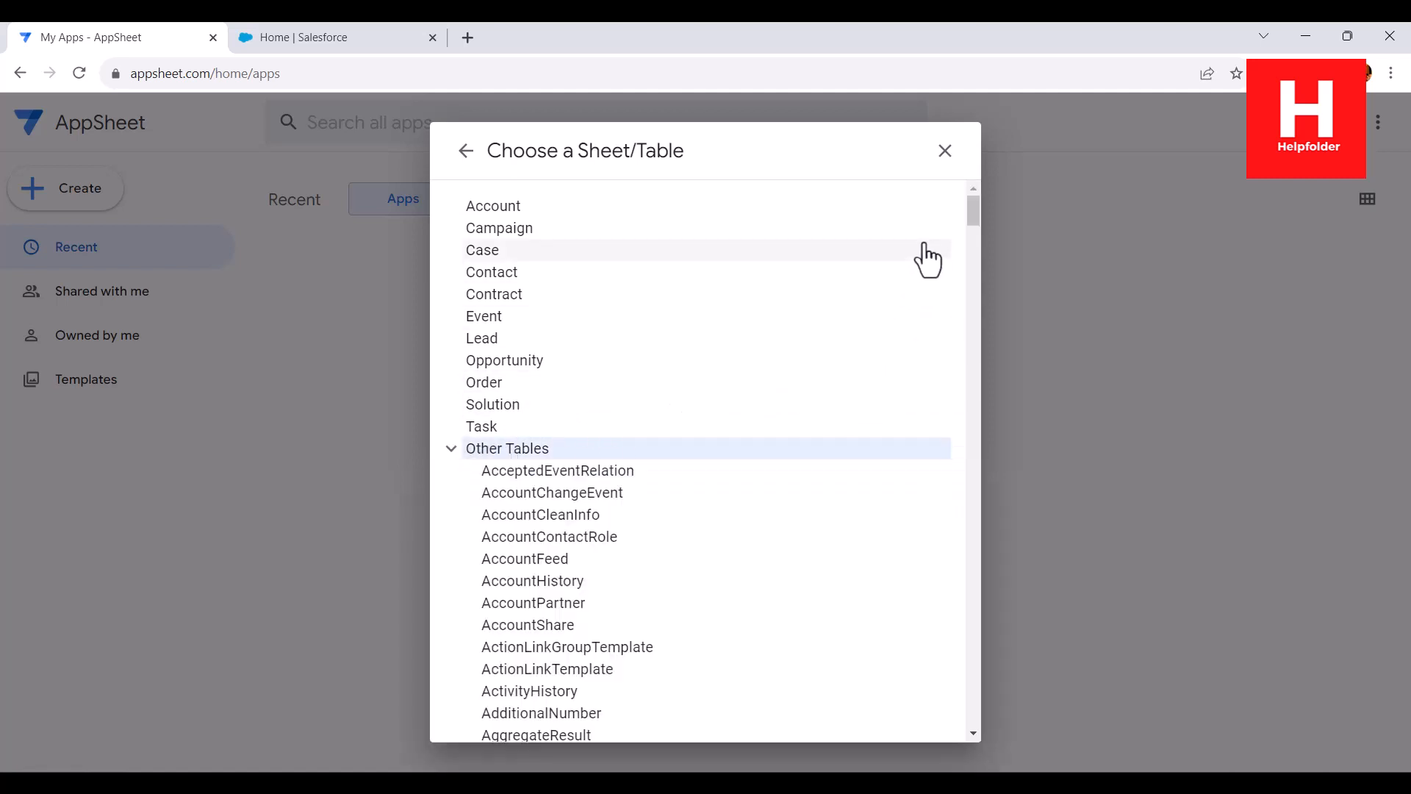
# Step: Create the SalesApp app from the Salesforce Contact table
pyautogui.moveTo(969, 208)
pyautogui.mouseDown()
pyautogui.moveTo(957, 399)
pyautogui.moveTo(975, 732)
pyautogui.moveTo(969, 196)
pyautogui.mouseUp()
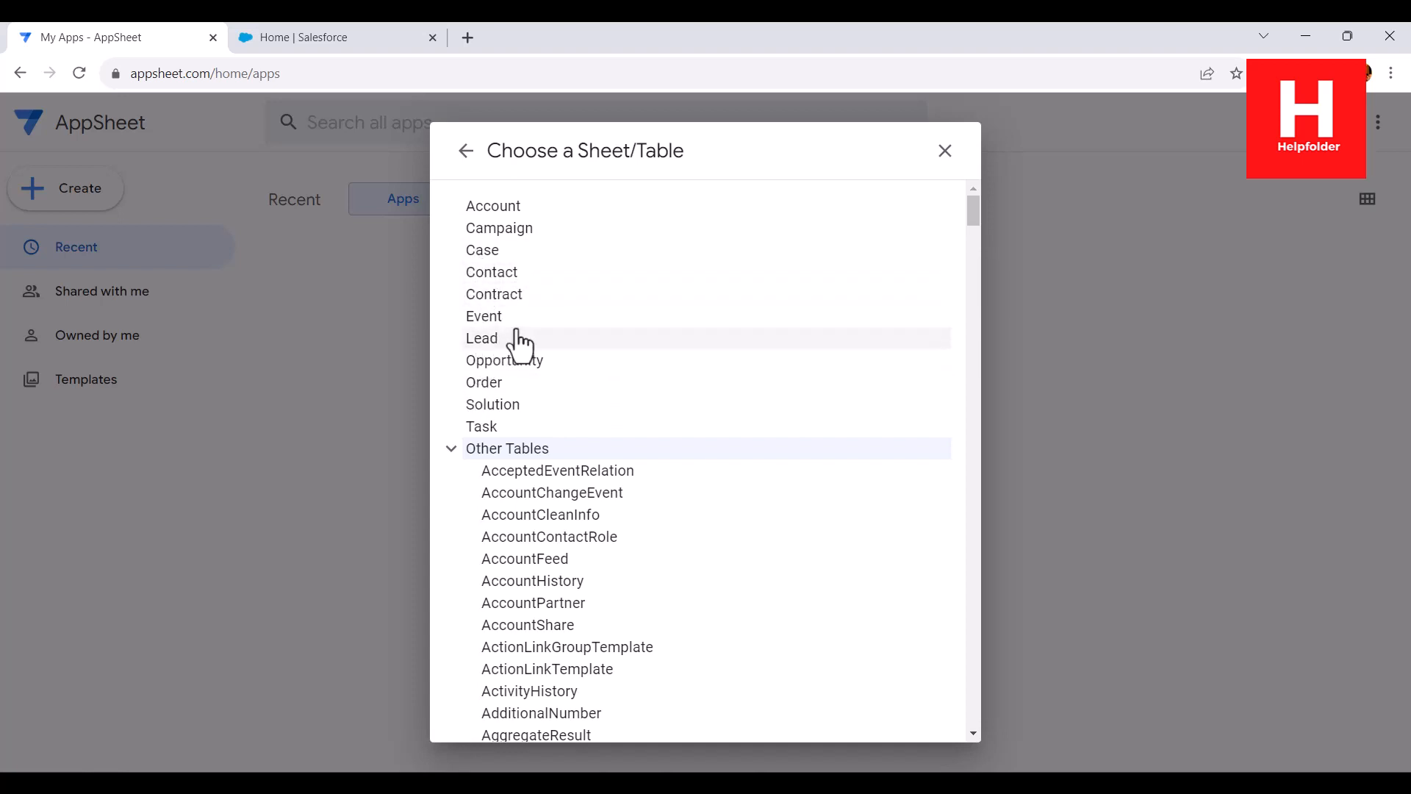
pyautogui.click(496, 275)
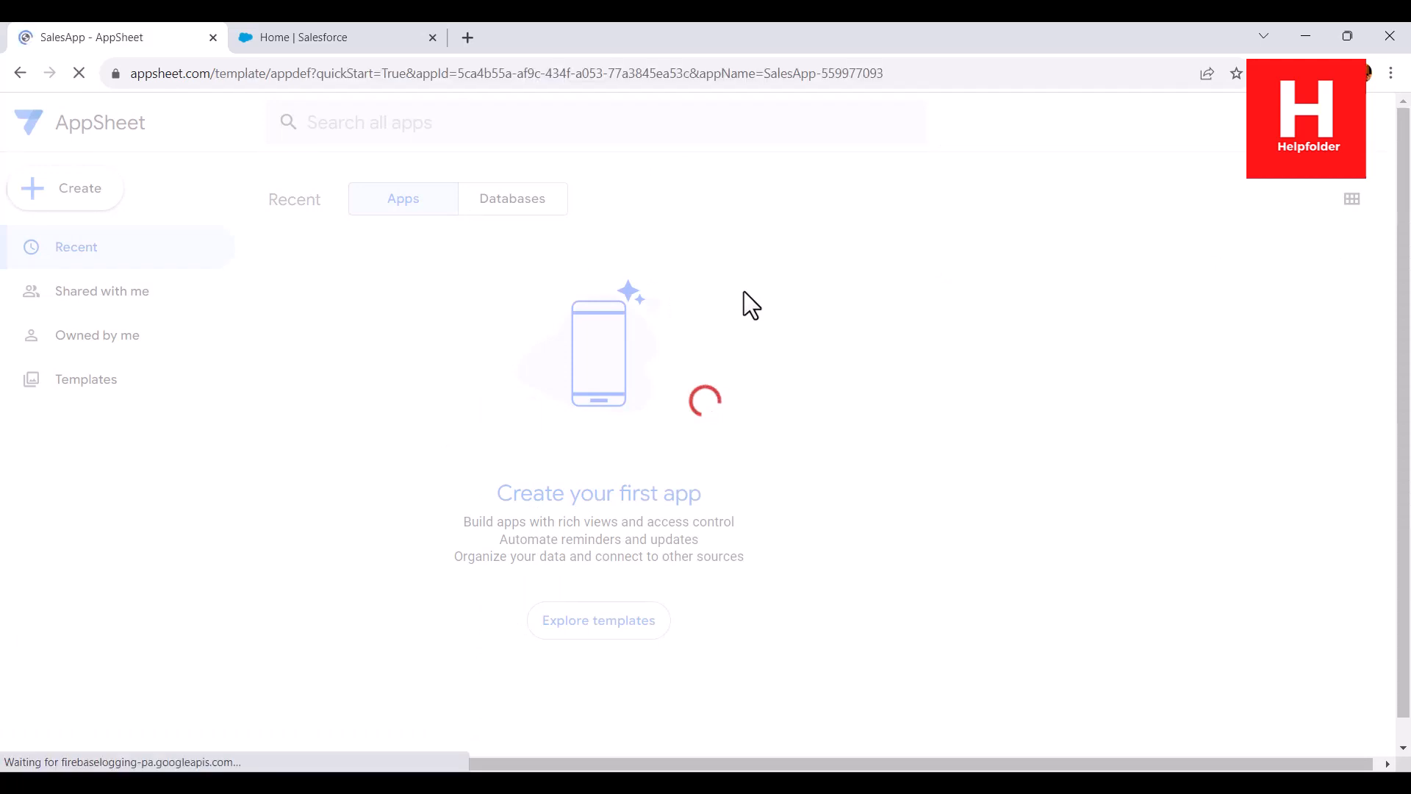
# Step: Switch to the Salesforce setup page, look through its list of apps, and close the list
pyautogui.click(329, 38)
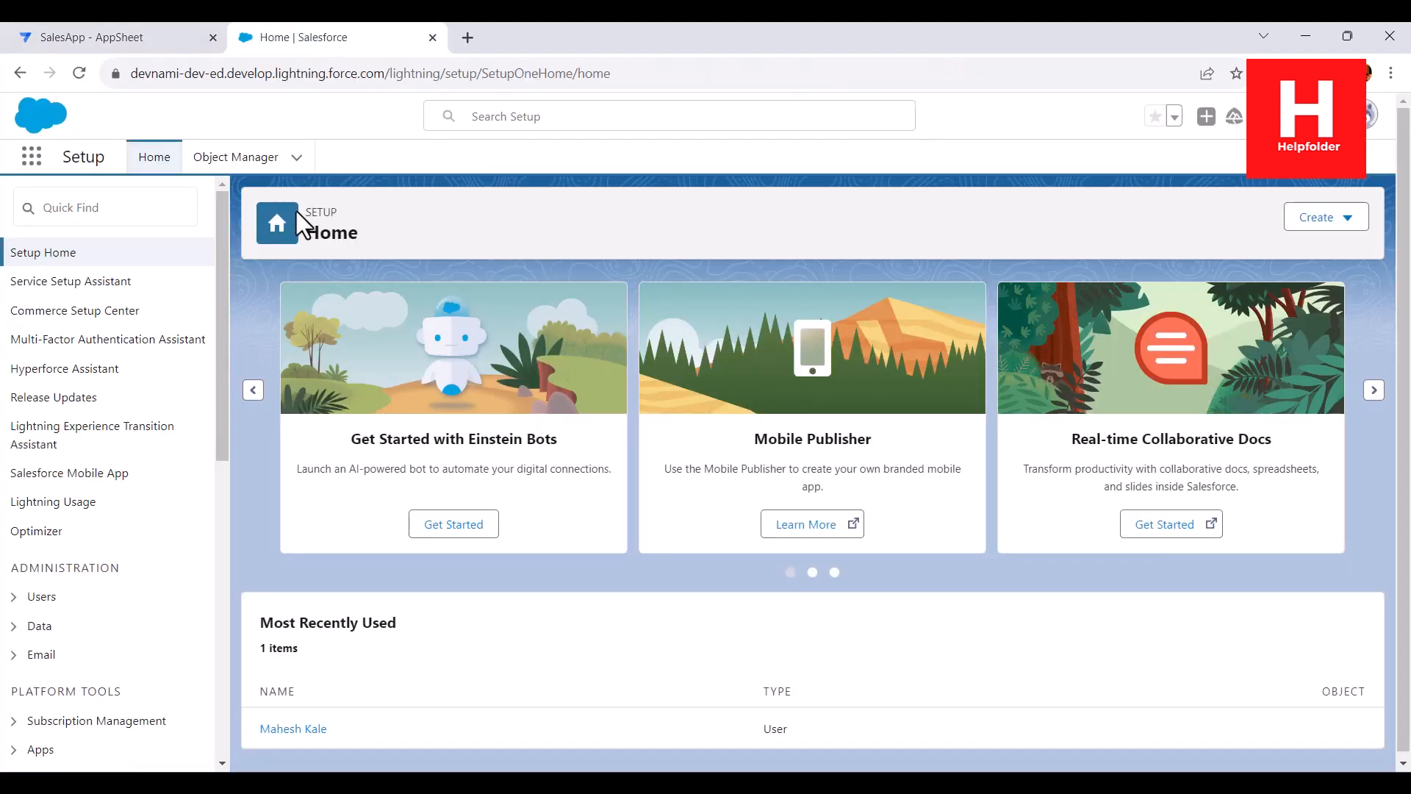
pyautogui.click(297, 159)
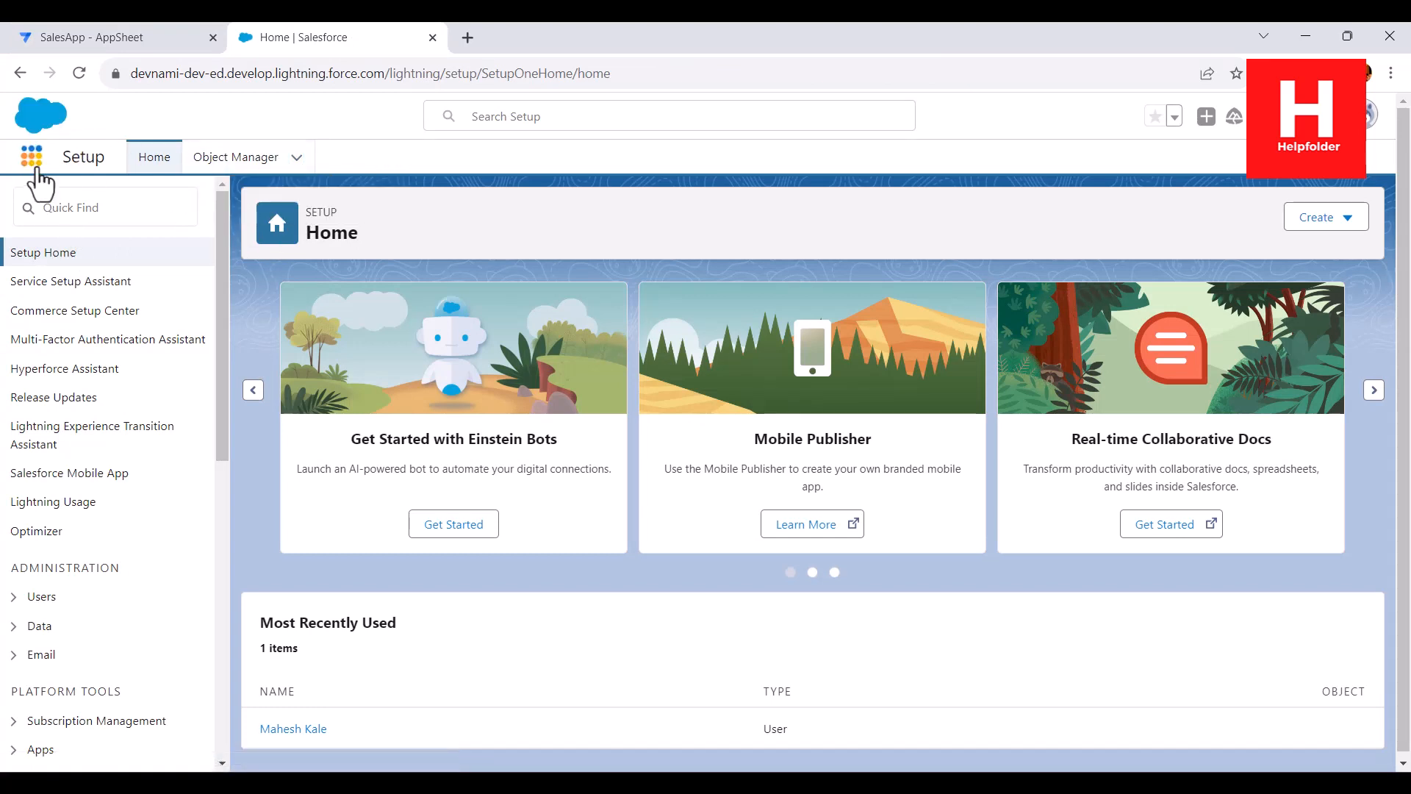
pyautogui.click(32, 156)
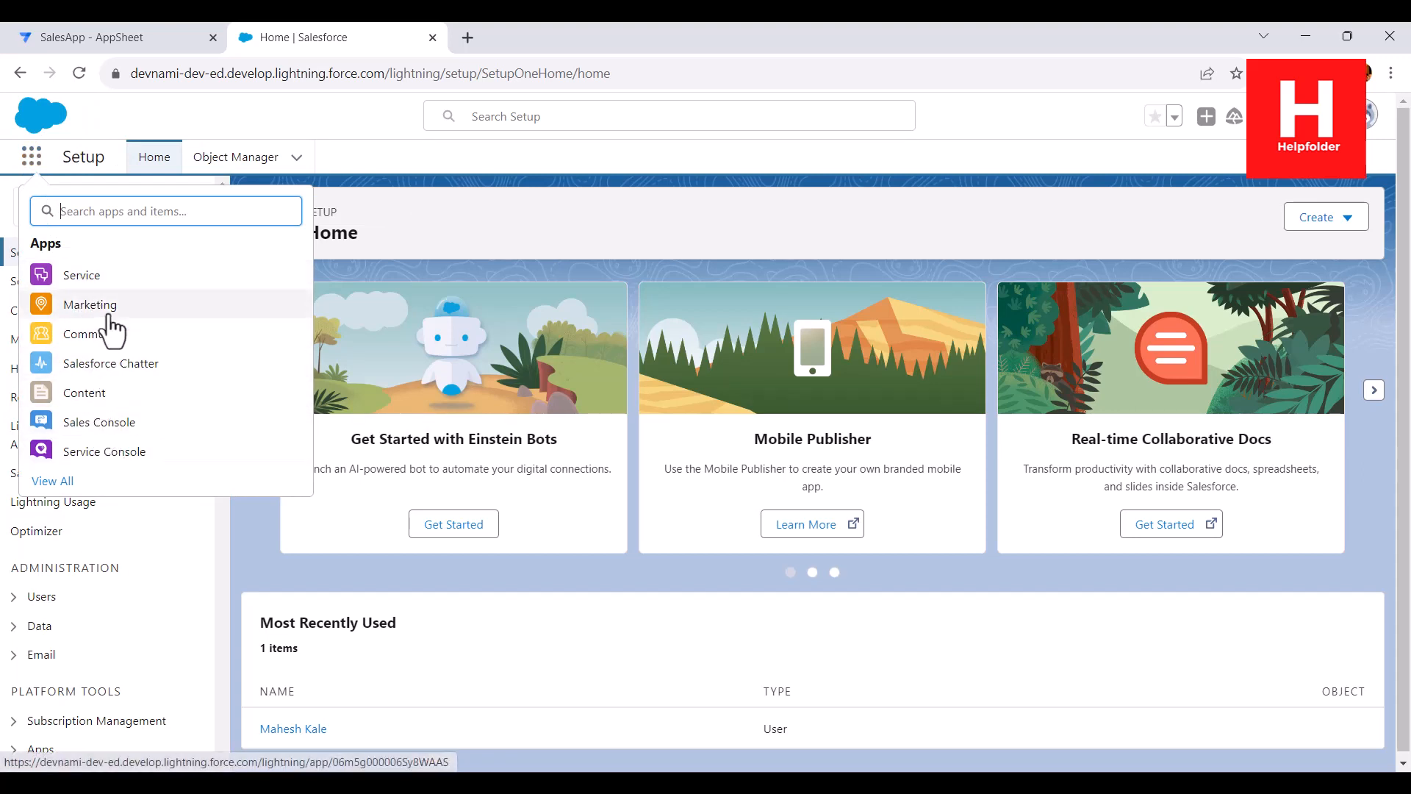
pyautogui.click(536, 233)
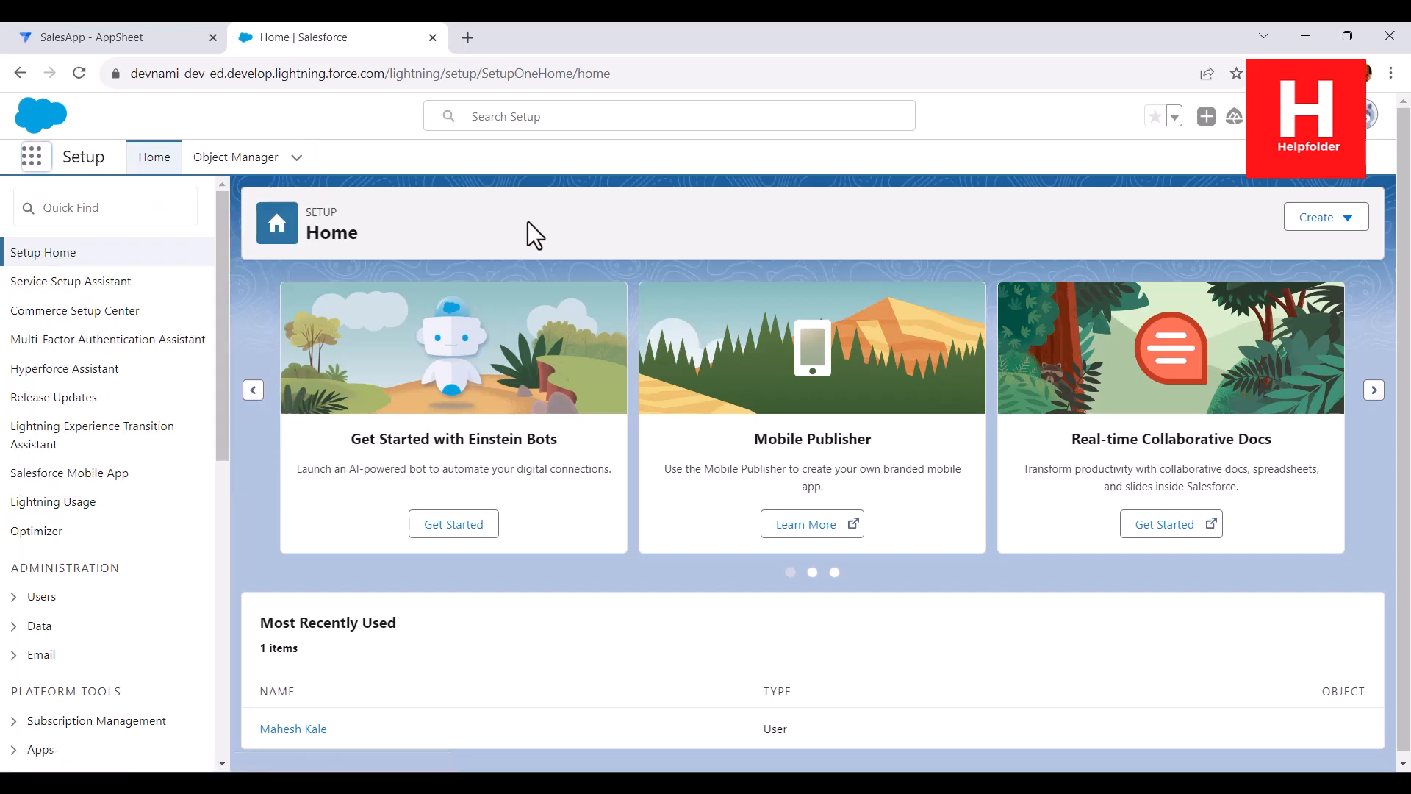
# Step: Return to SalesApp in AppSheet, dismiss the app-ready dialog, and open the Contact table's data definition
pyautogui.click(92, 41)
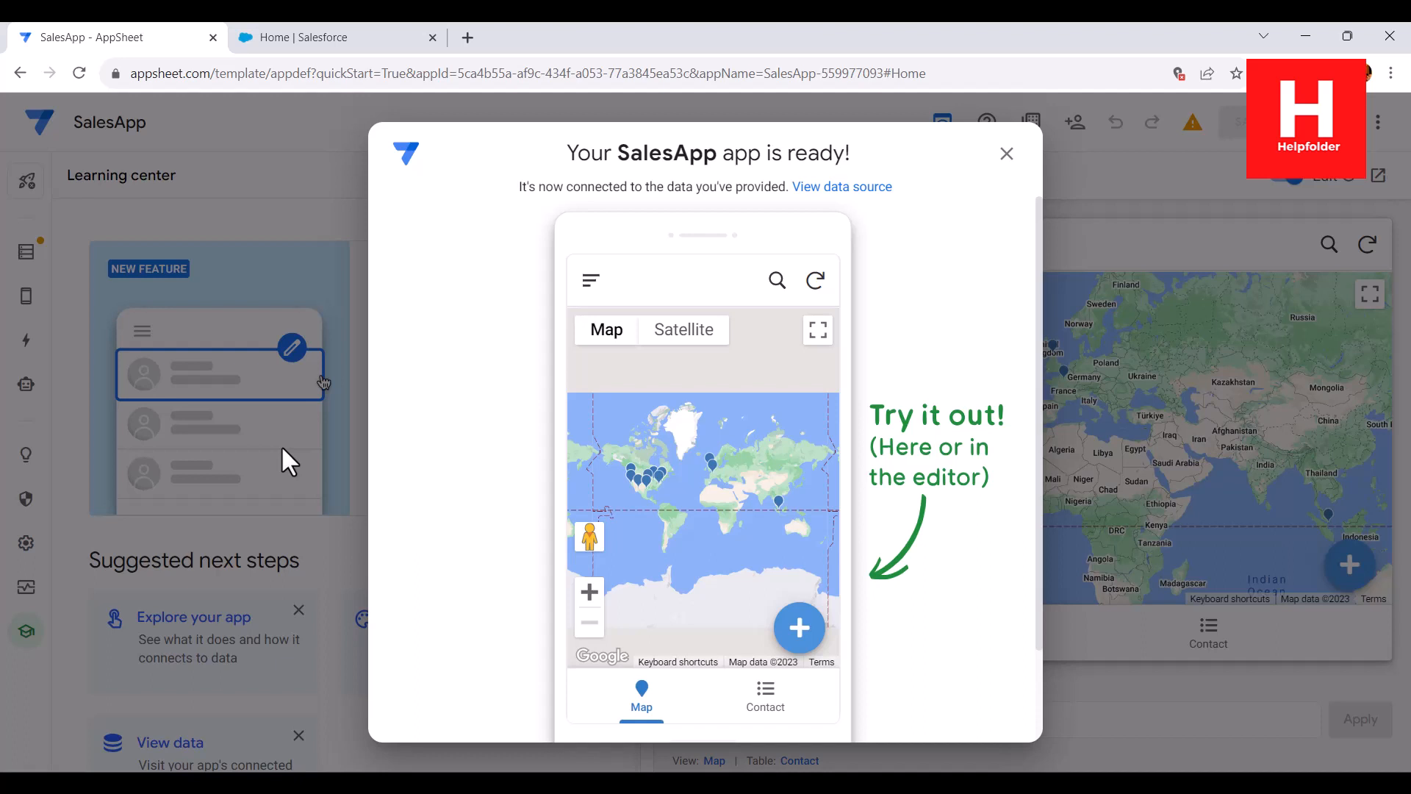
pyautogui.click(1007, 153)
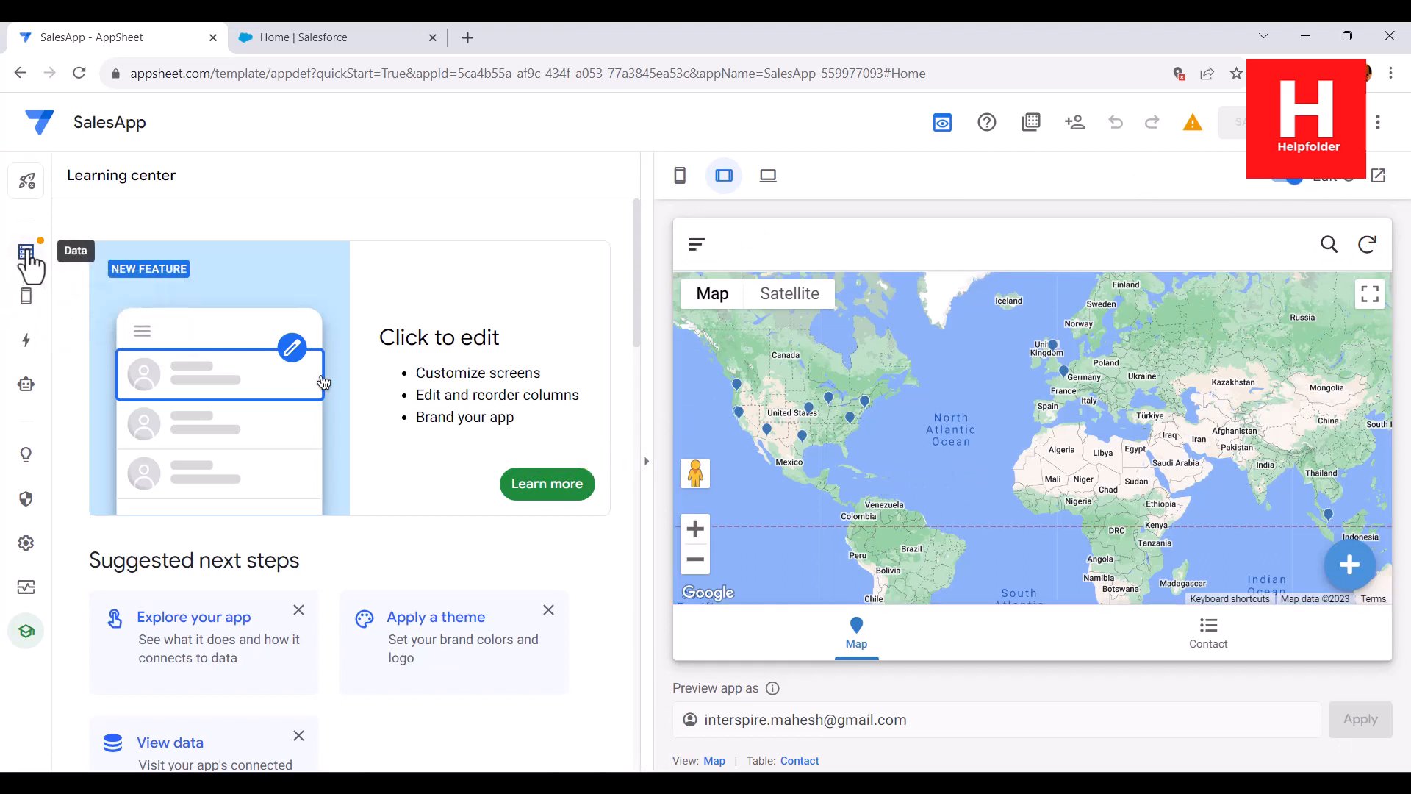
pyautogui.click(11, 263)
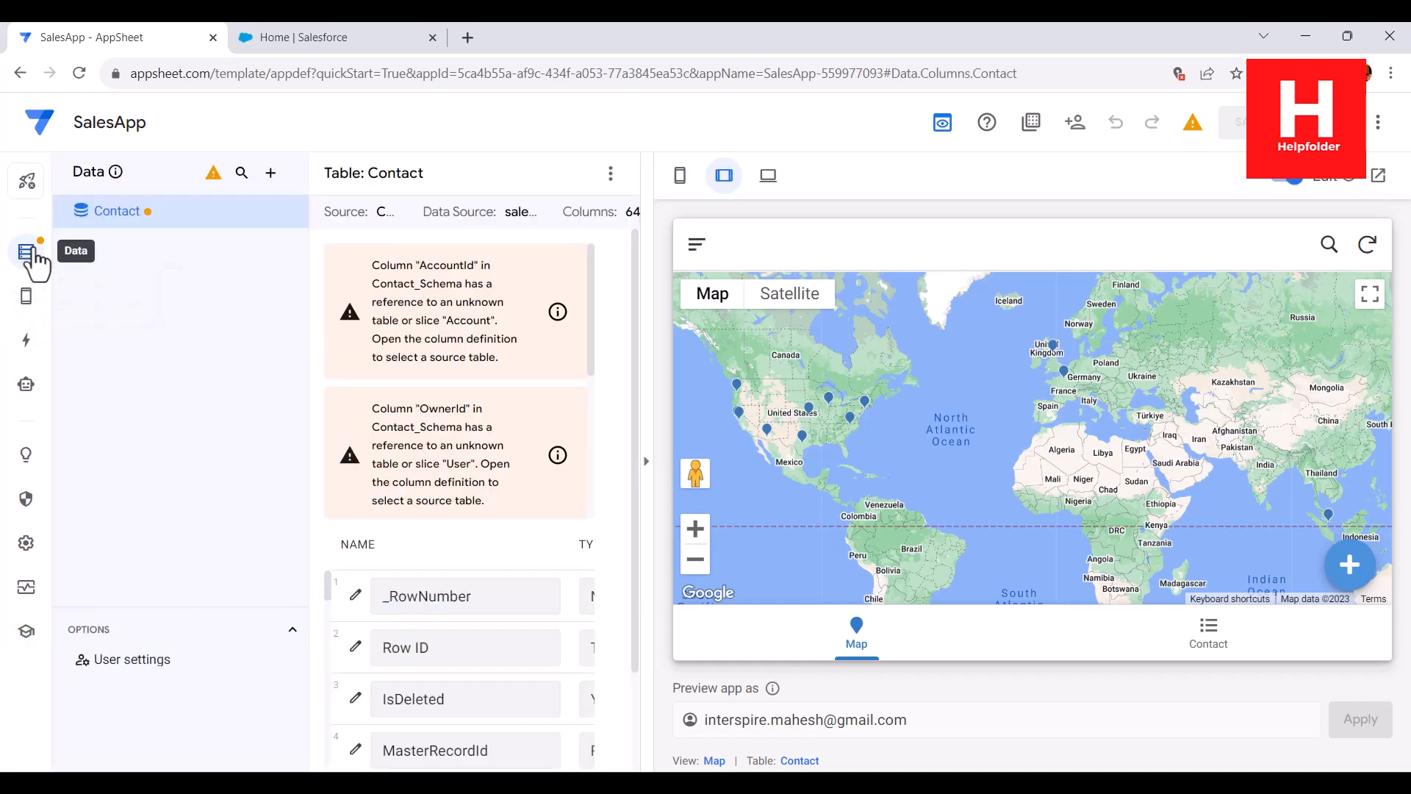
# Step: Change the Map view's type to table and save the app
pyautogui.moveTo(28, 292)
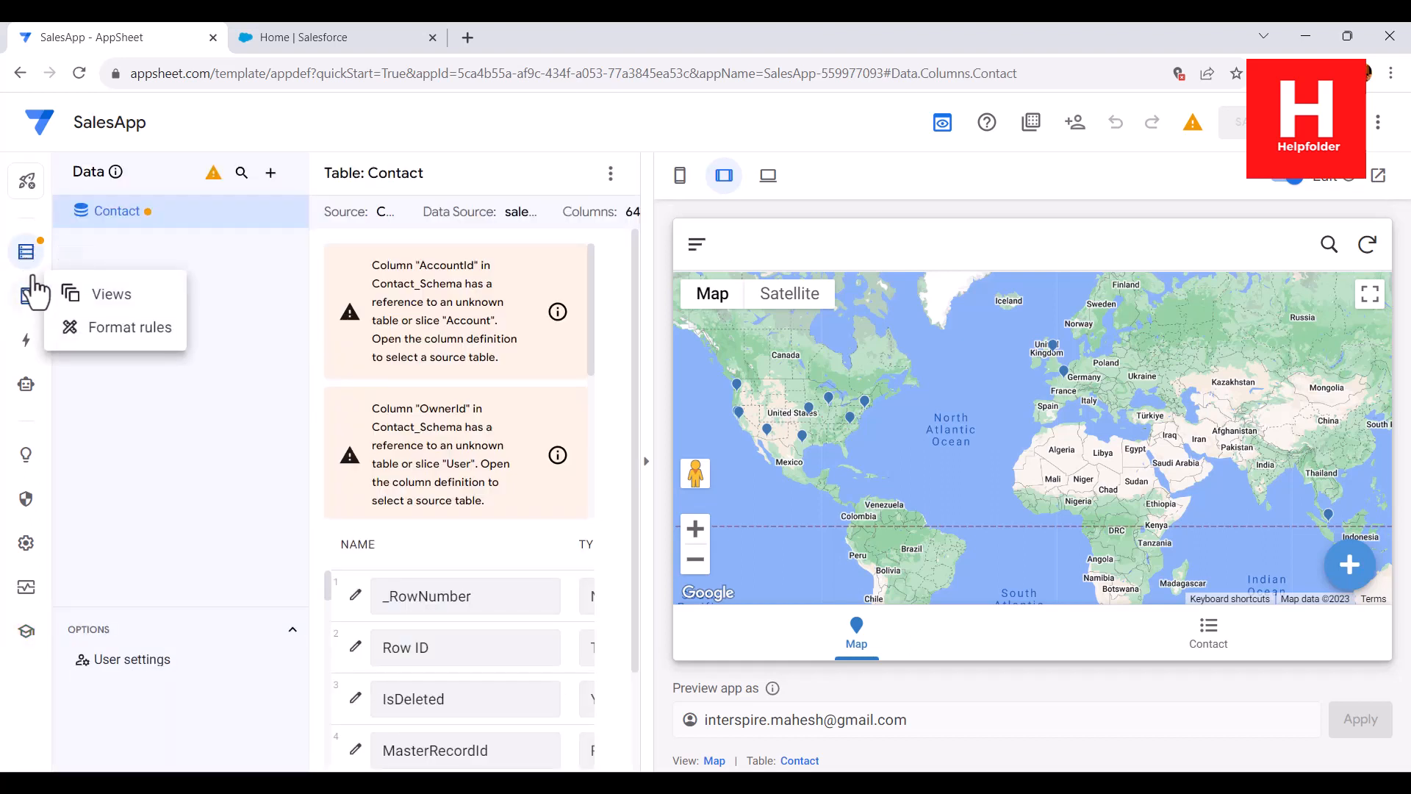
pyautogui.click(91, 295)
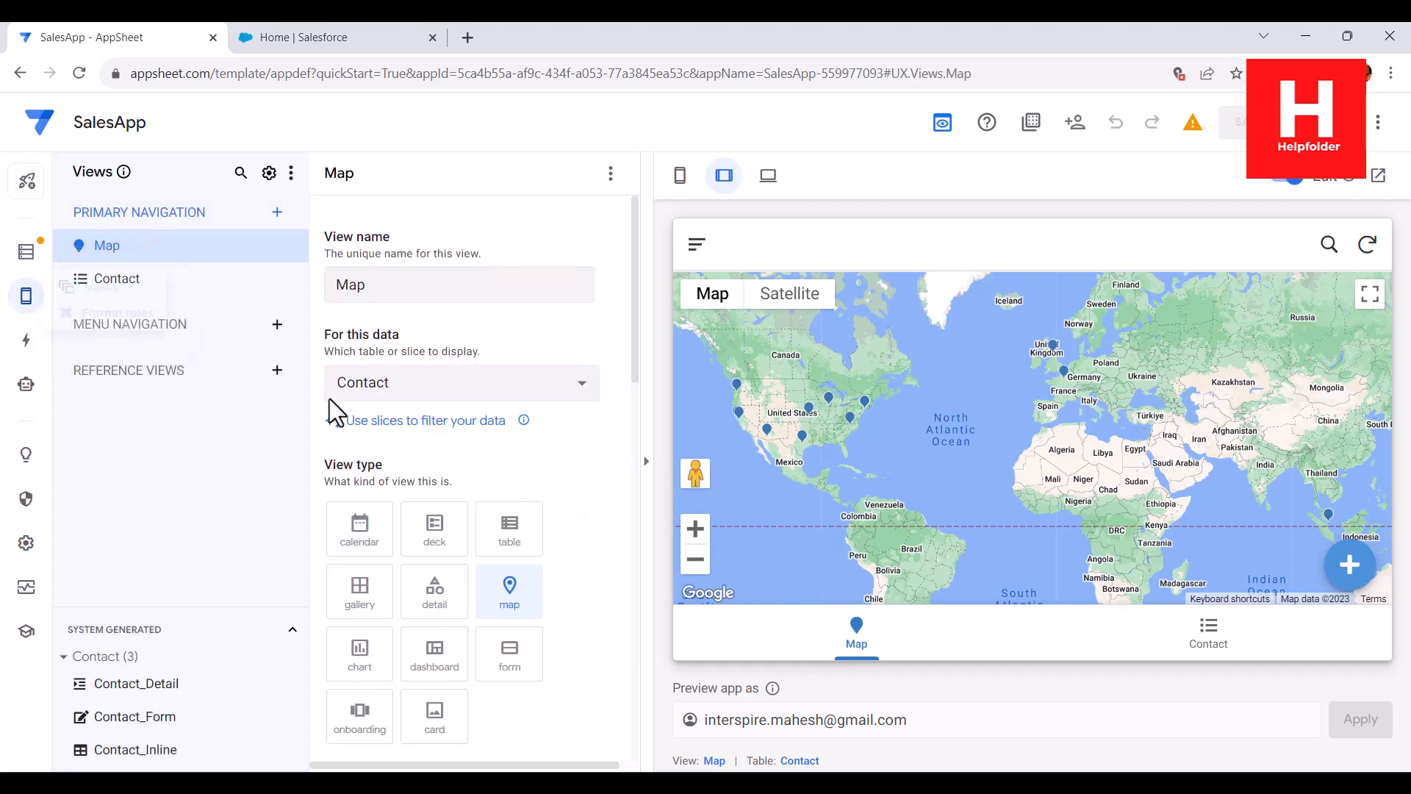
pyautogui.click(523, 548)
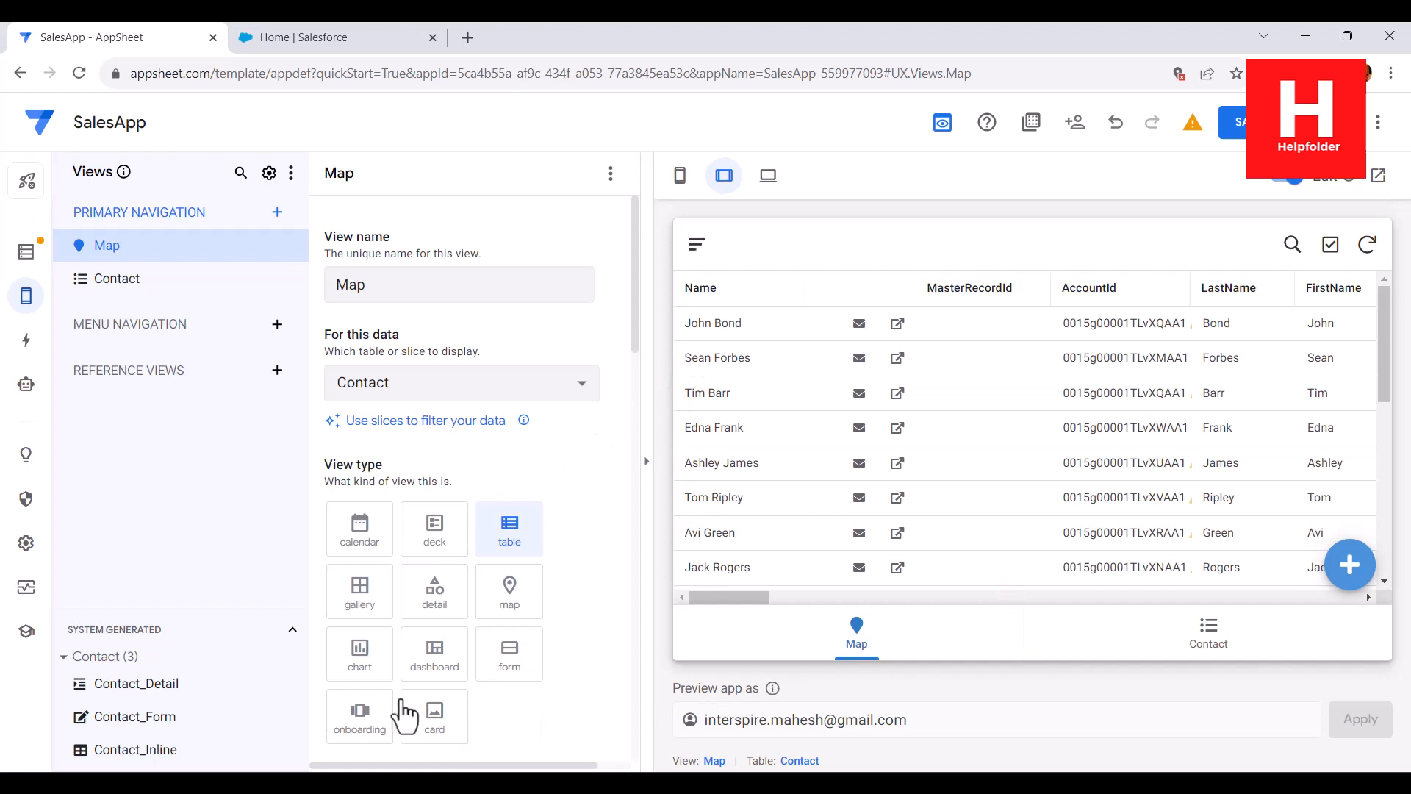
pyautogui.click(1238, 134)
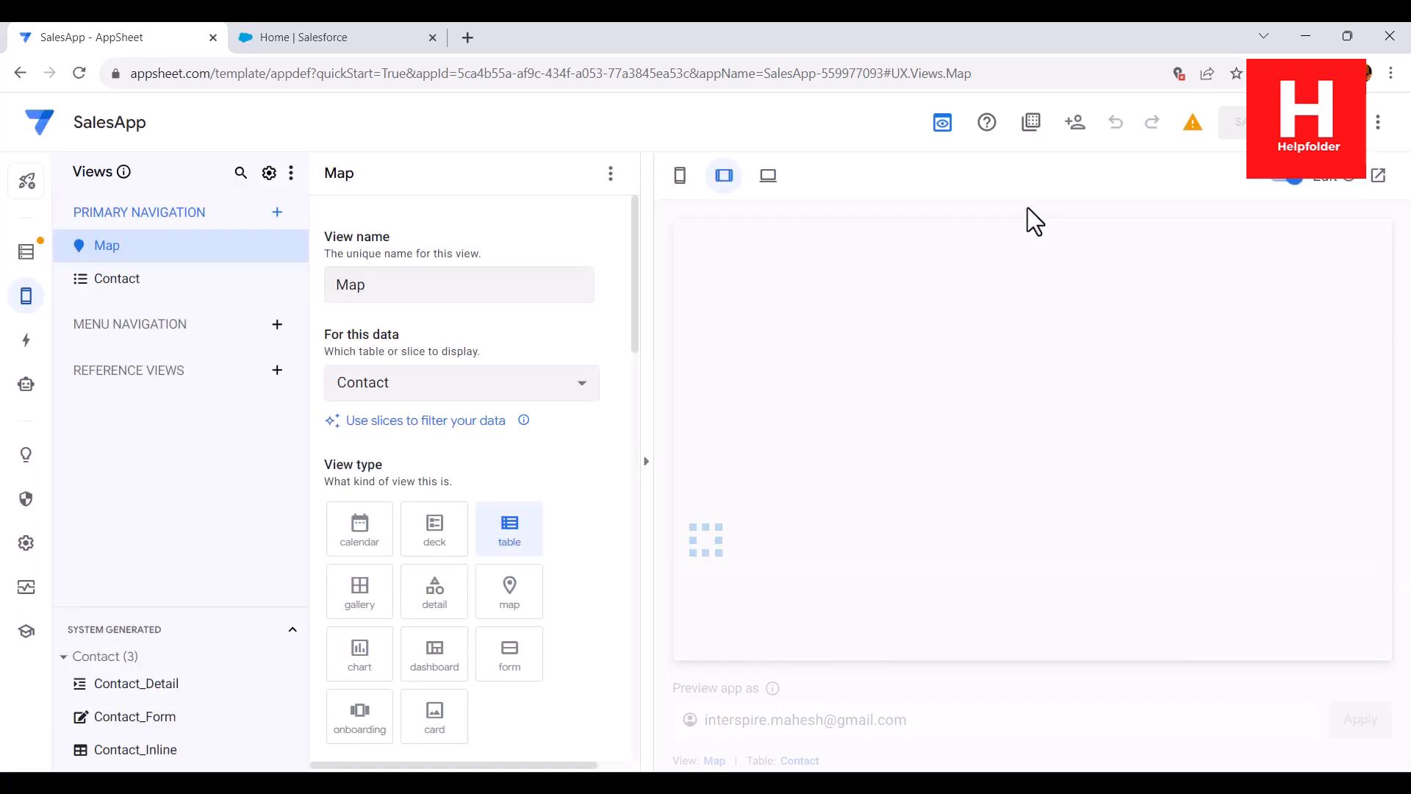
# Step: Open the SalesApp desktop preview in a separate browser tab and examine the Map table's columns
pyautogui.click(768, 179)
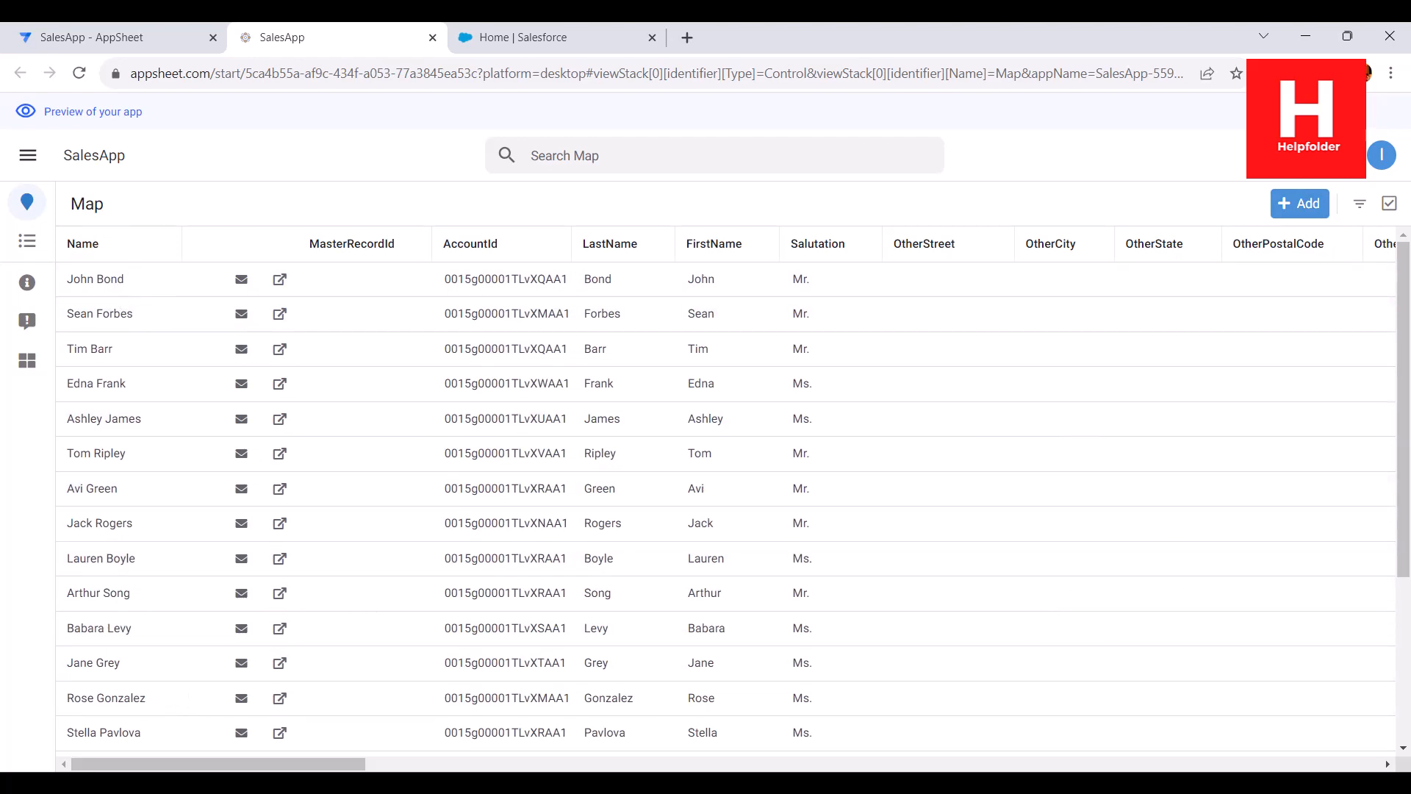
pyautogui.moveTo(352, 765); pyautogui.dragTo(527, 768)
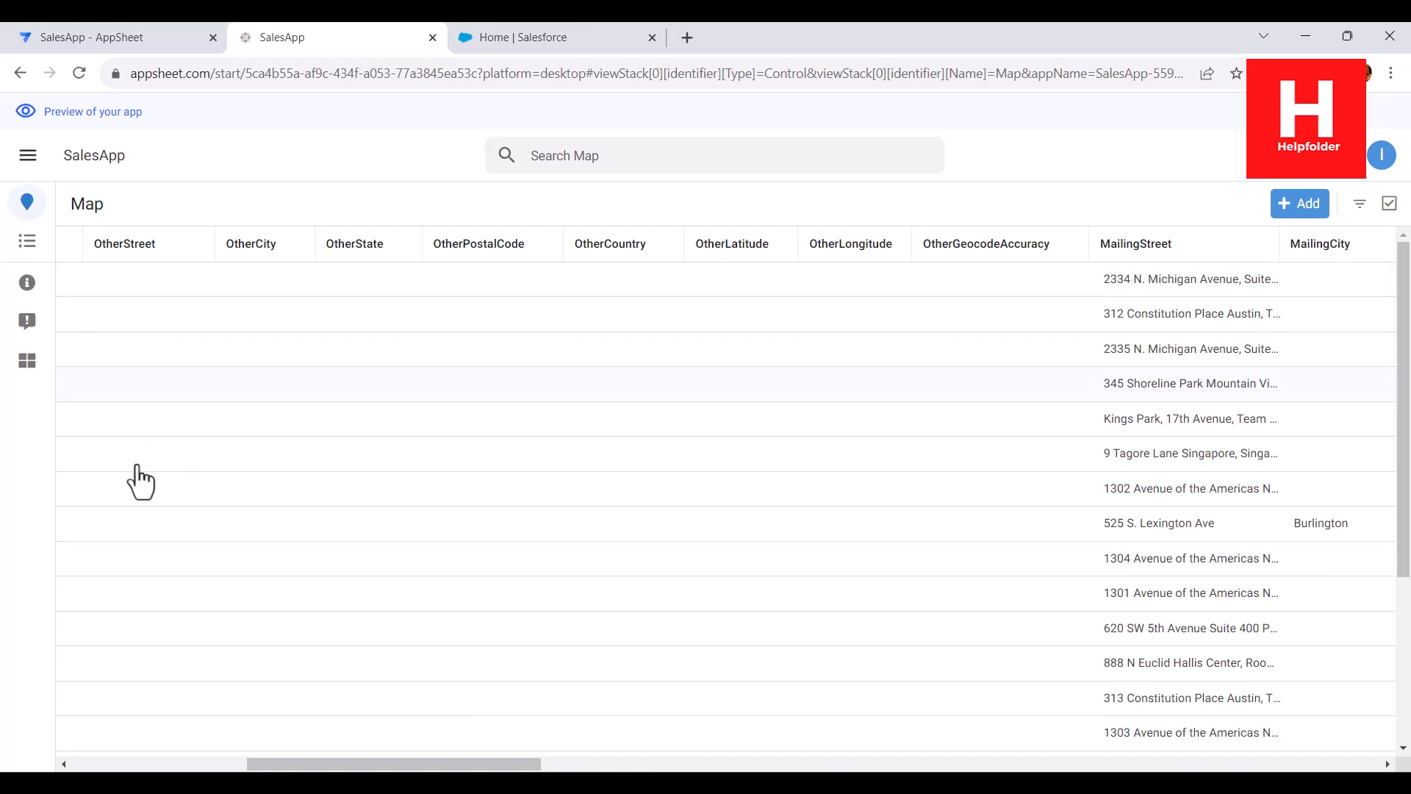
pyautogui.moveTo(535, 764); pyautogui.dragTo(75, 695)
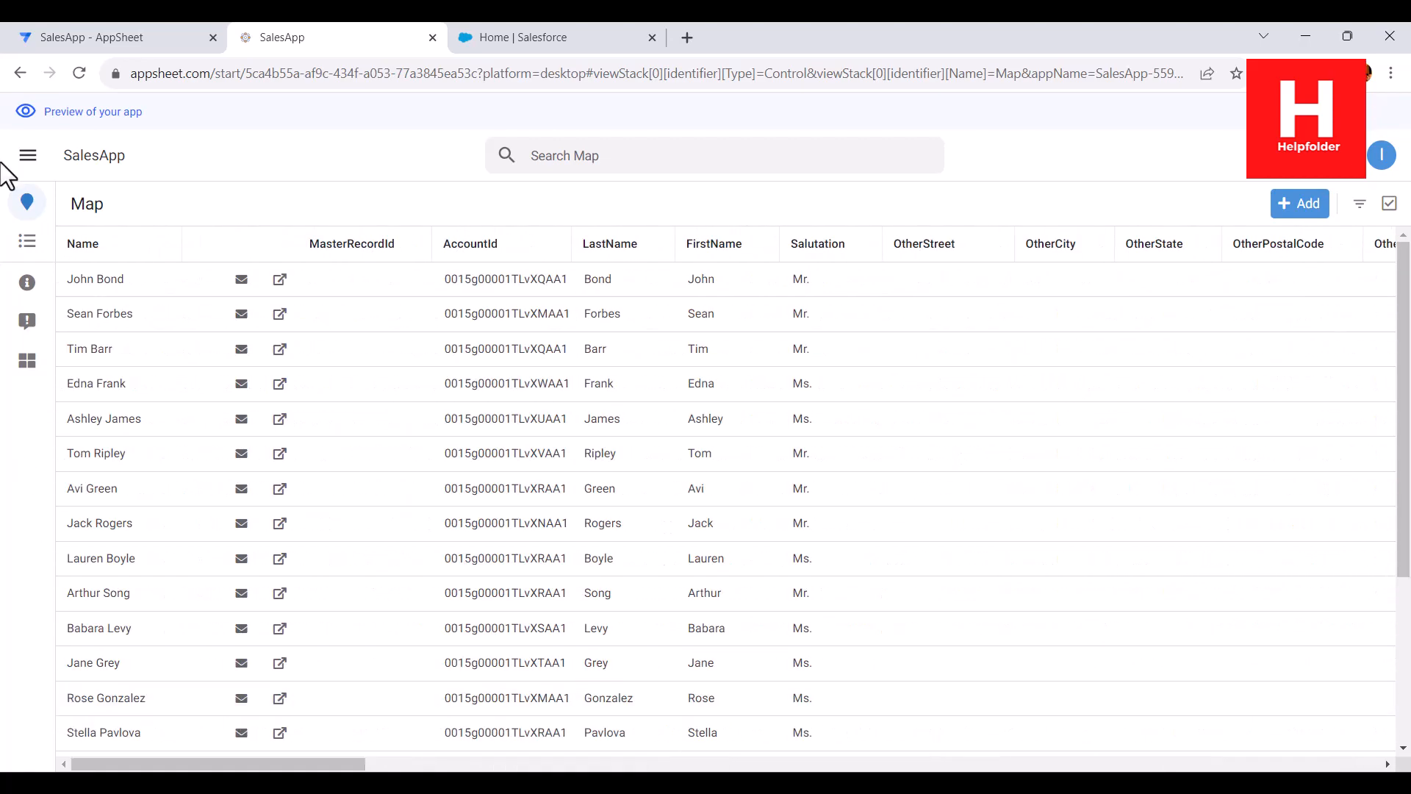
# Step: Return to the app editor and expand the Map view's full list of displayed columns
pyautogui.click(72, 28)
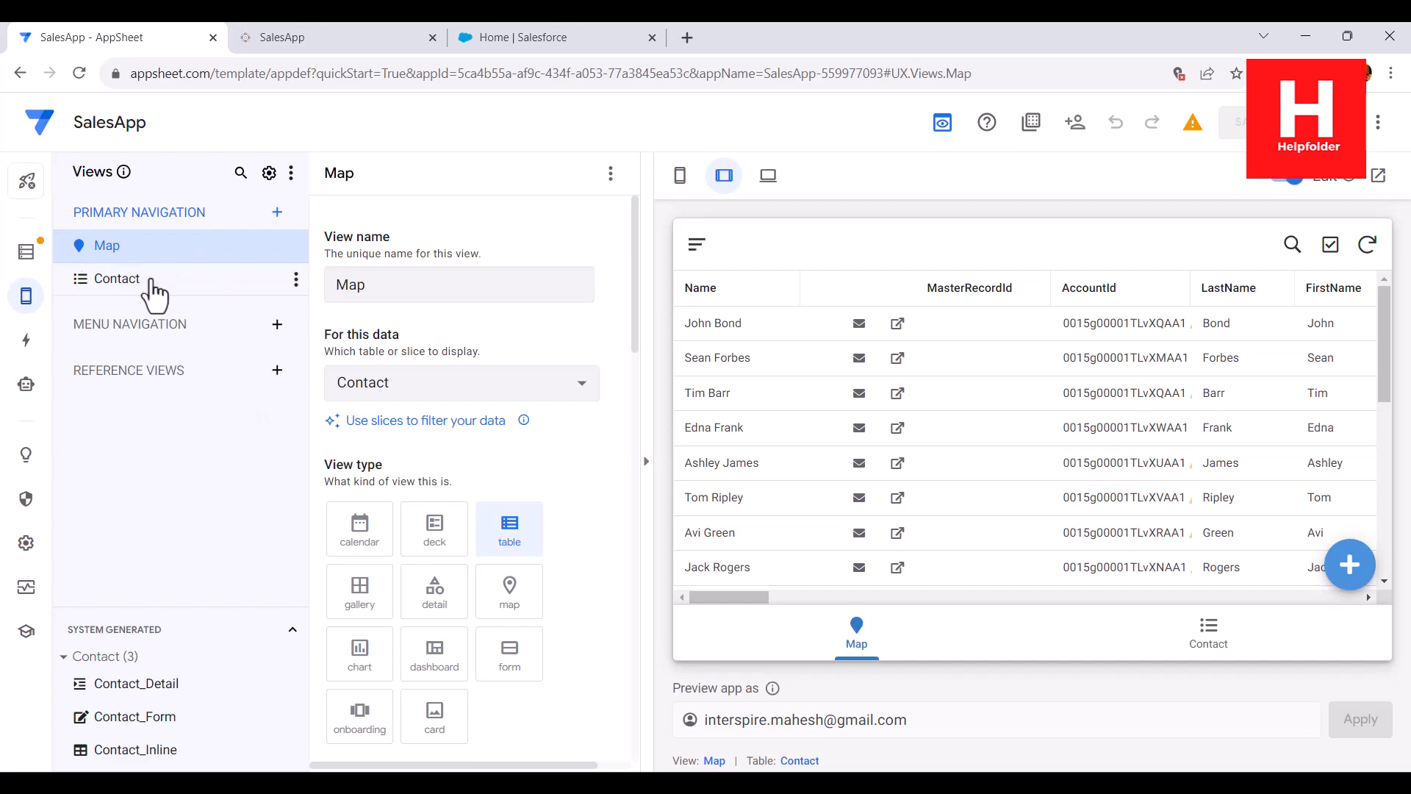
pyautogui.scroll(-12, 569, 437)
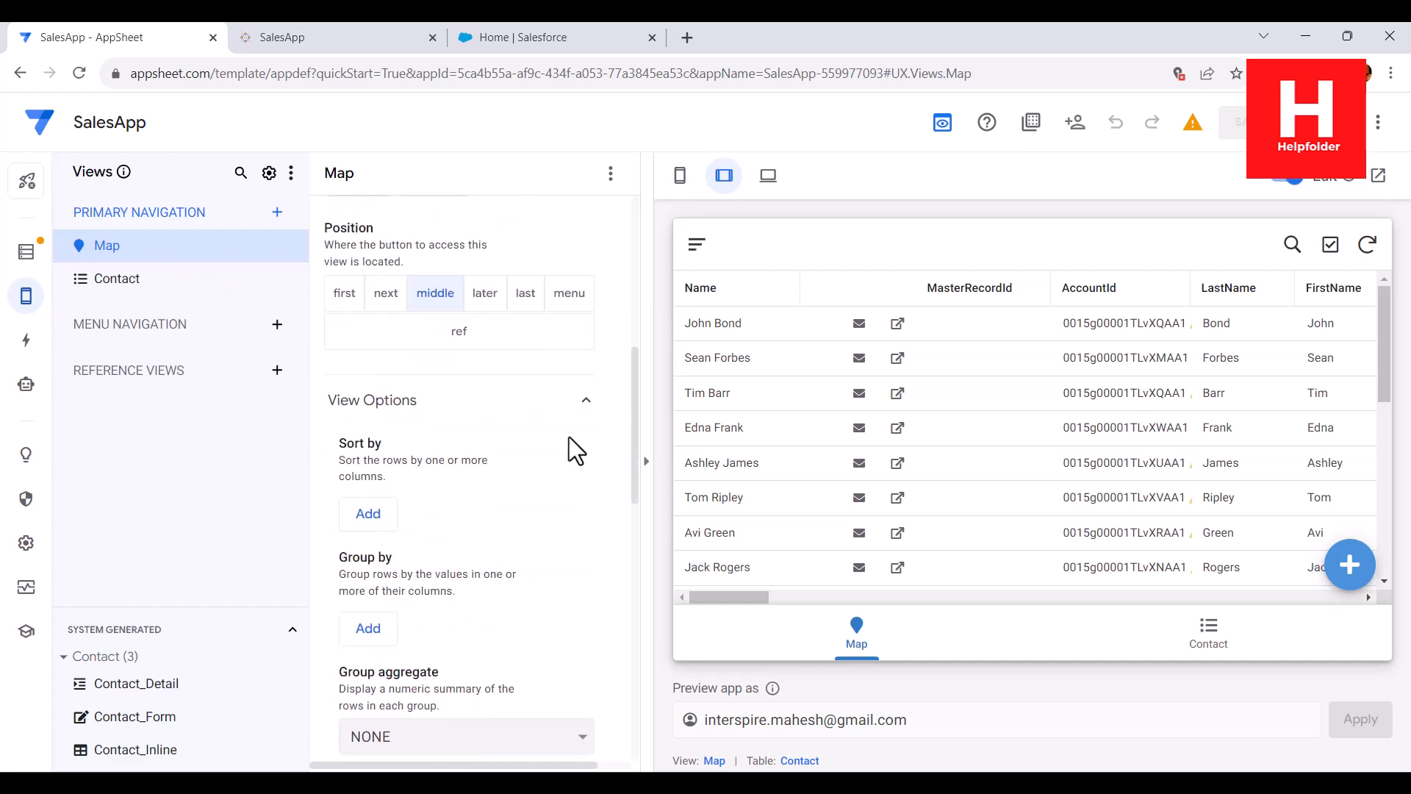
pyautogui.scroll(-5, 569, 437)
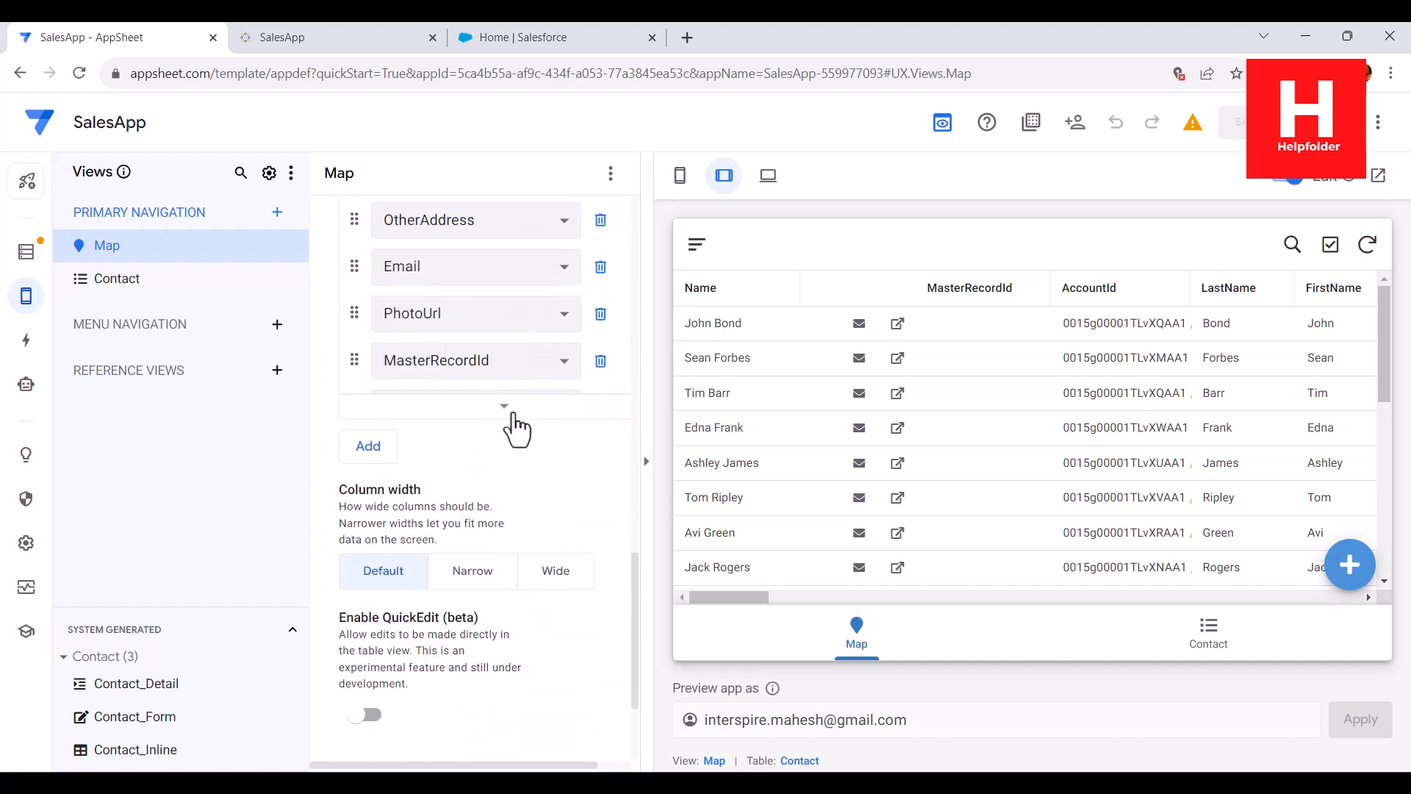
pyautogui.click(508, 418)
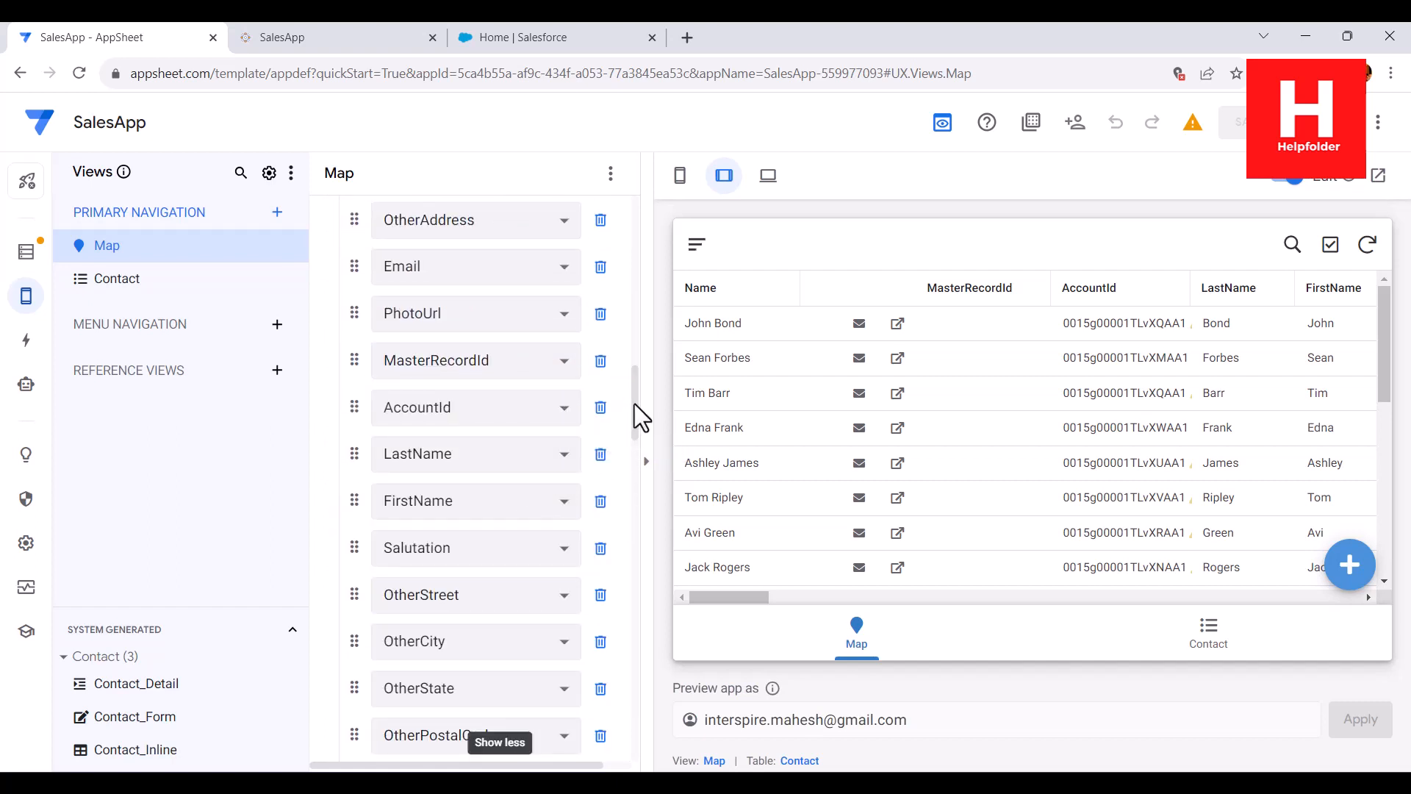
pyautogui.moveTo(633, 404); pyautogui.dragTo(630, 426)
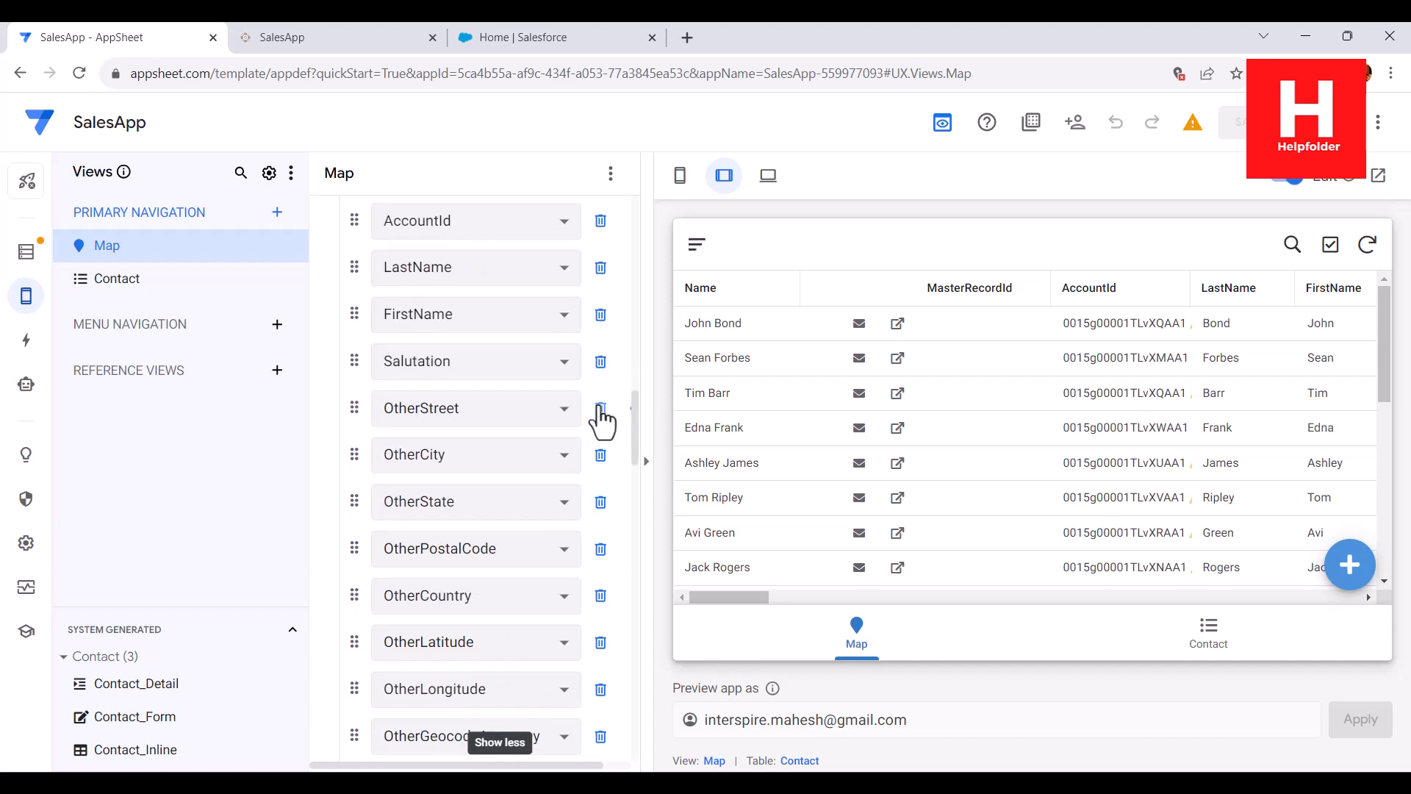
# Step: Remove the OtherStreet, OtherCity, OtherCountry, OtherPostalCode, OtherLatitude, OtherState, OtherGeocodeAccuracy and OtherLongitude columns from the Map view
pyautogui.click(600, 409)
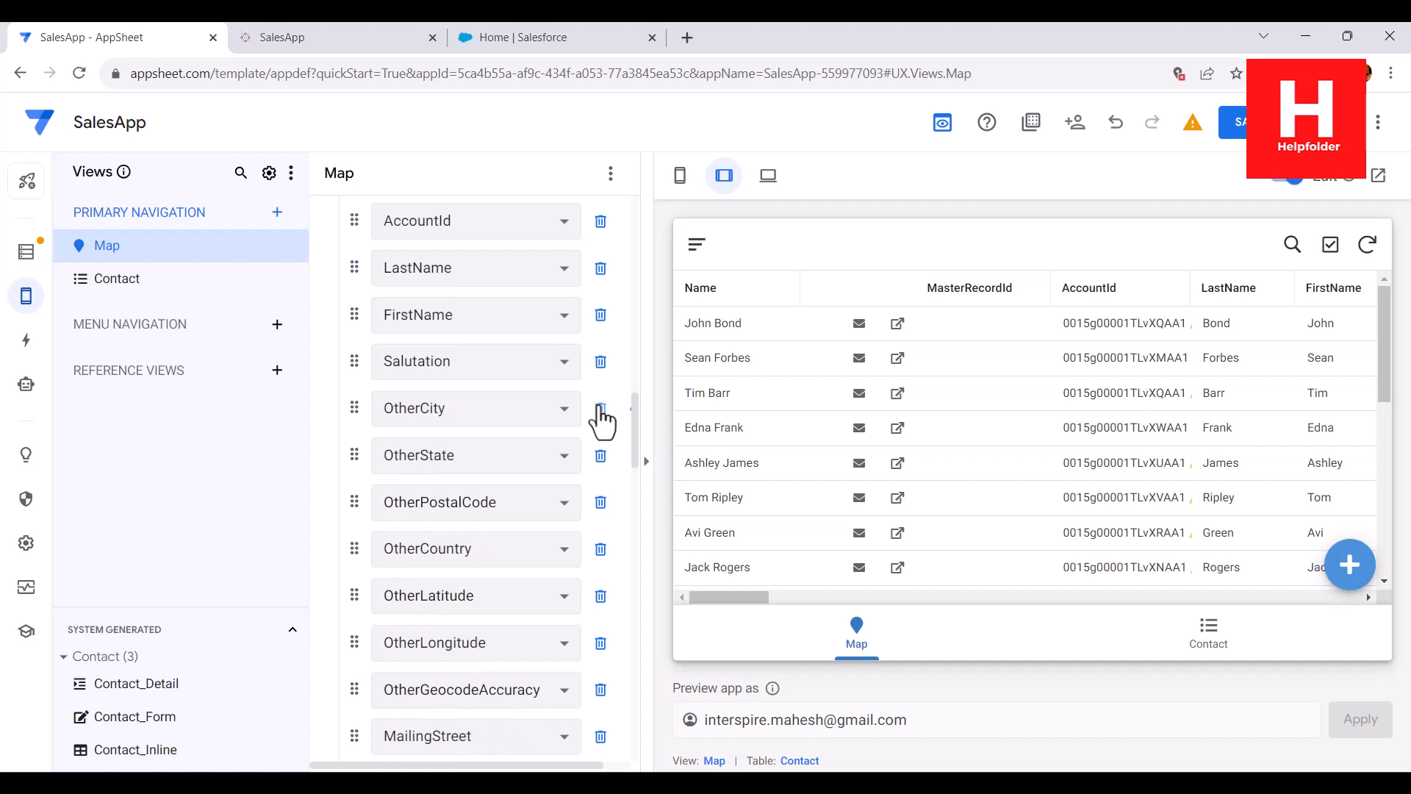
pyautogui.click(600, 410)
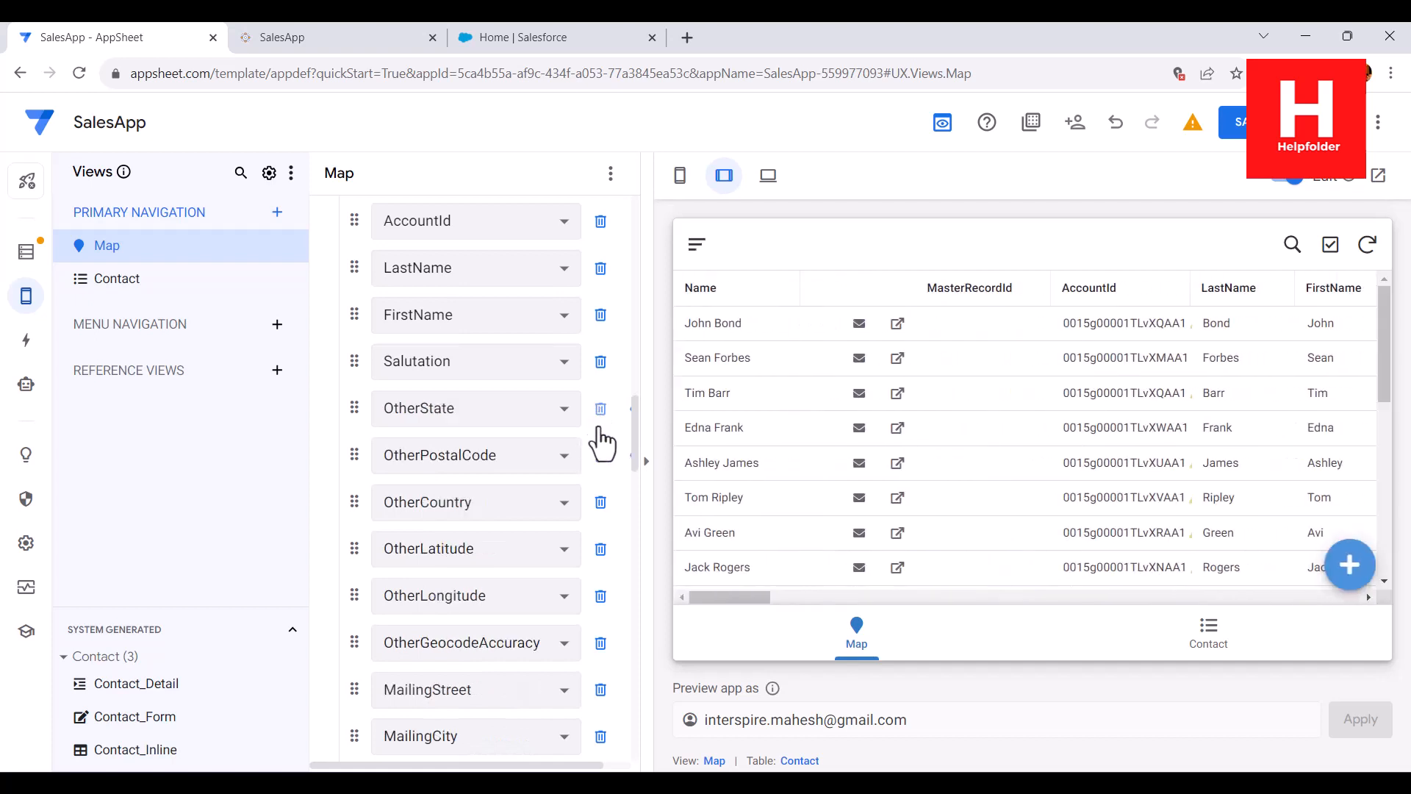
pyautogui.click(600, 502)
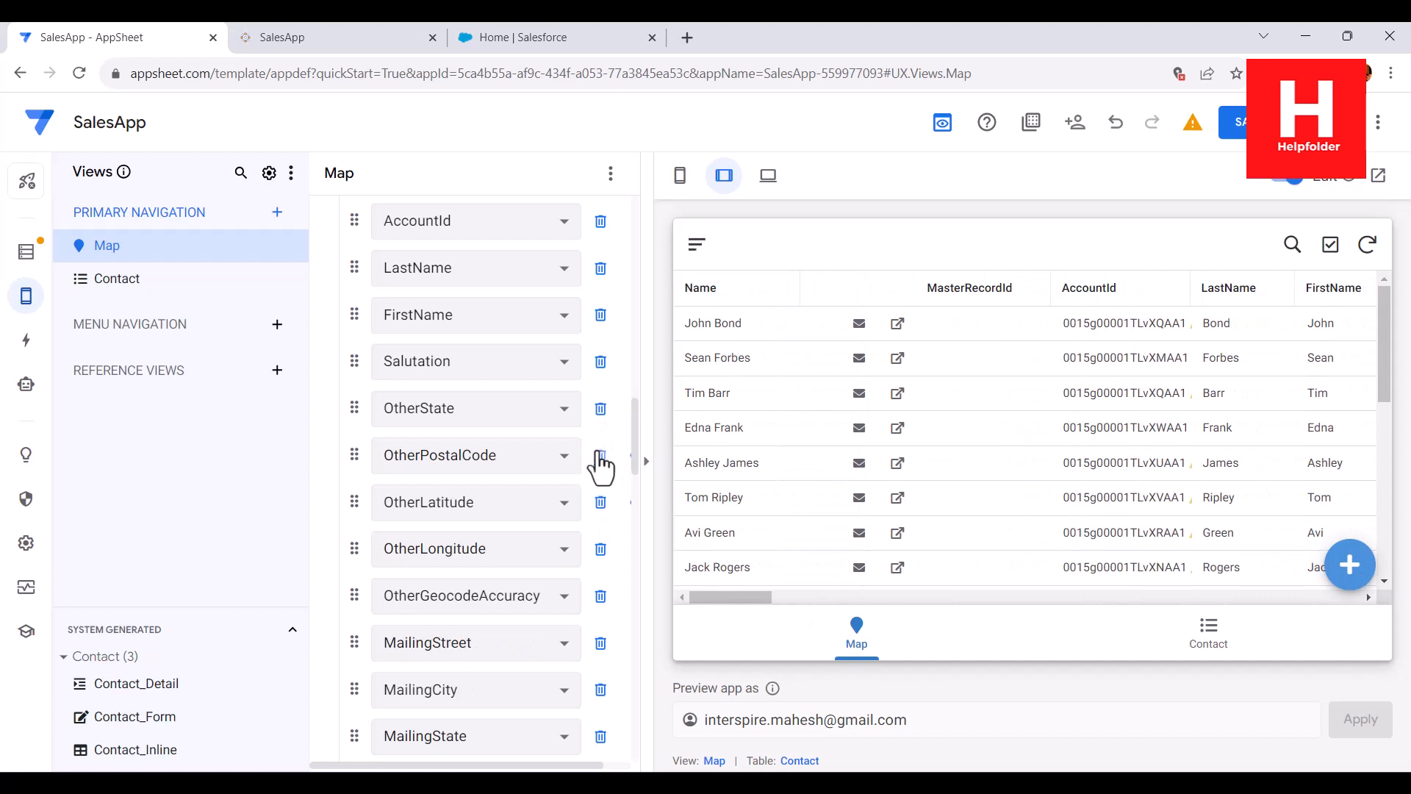
pyautogui.click(600, 456)
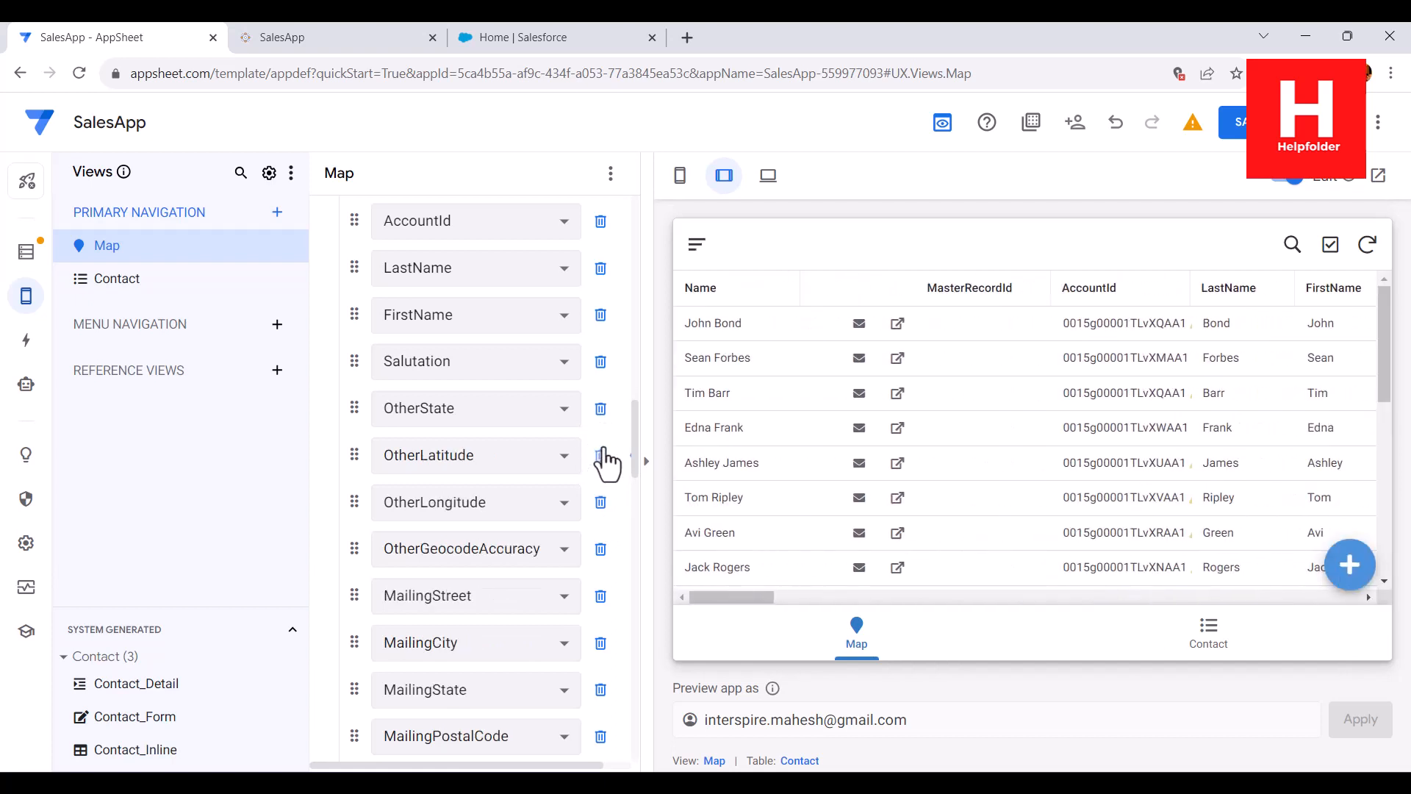
pyautogui.click(600, 456)
pyautogui.click(597, 456)
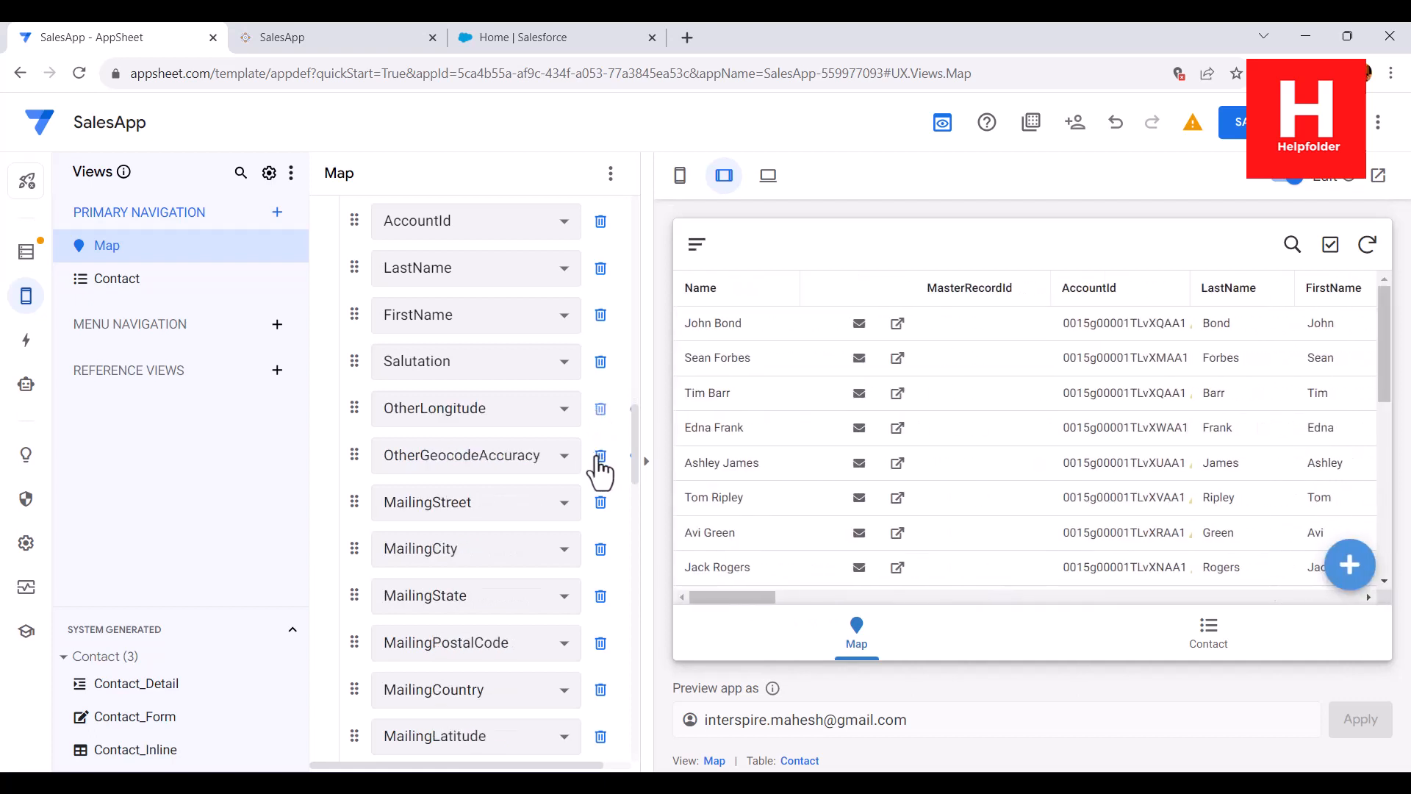
pyautogui.click(601, 456)
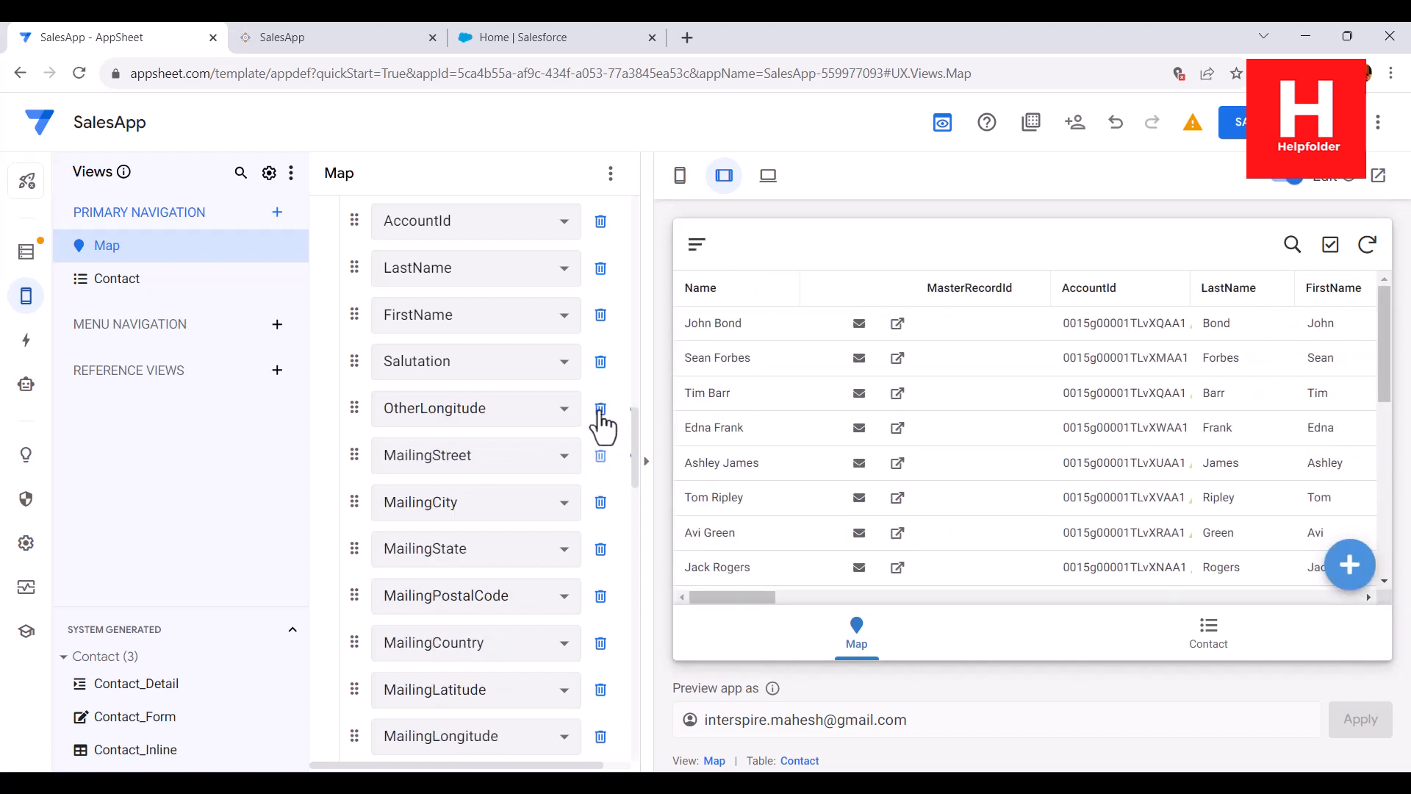
pyautogui.click(600, 410)
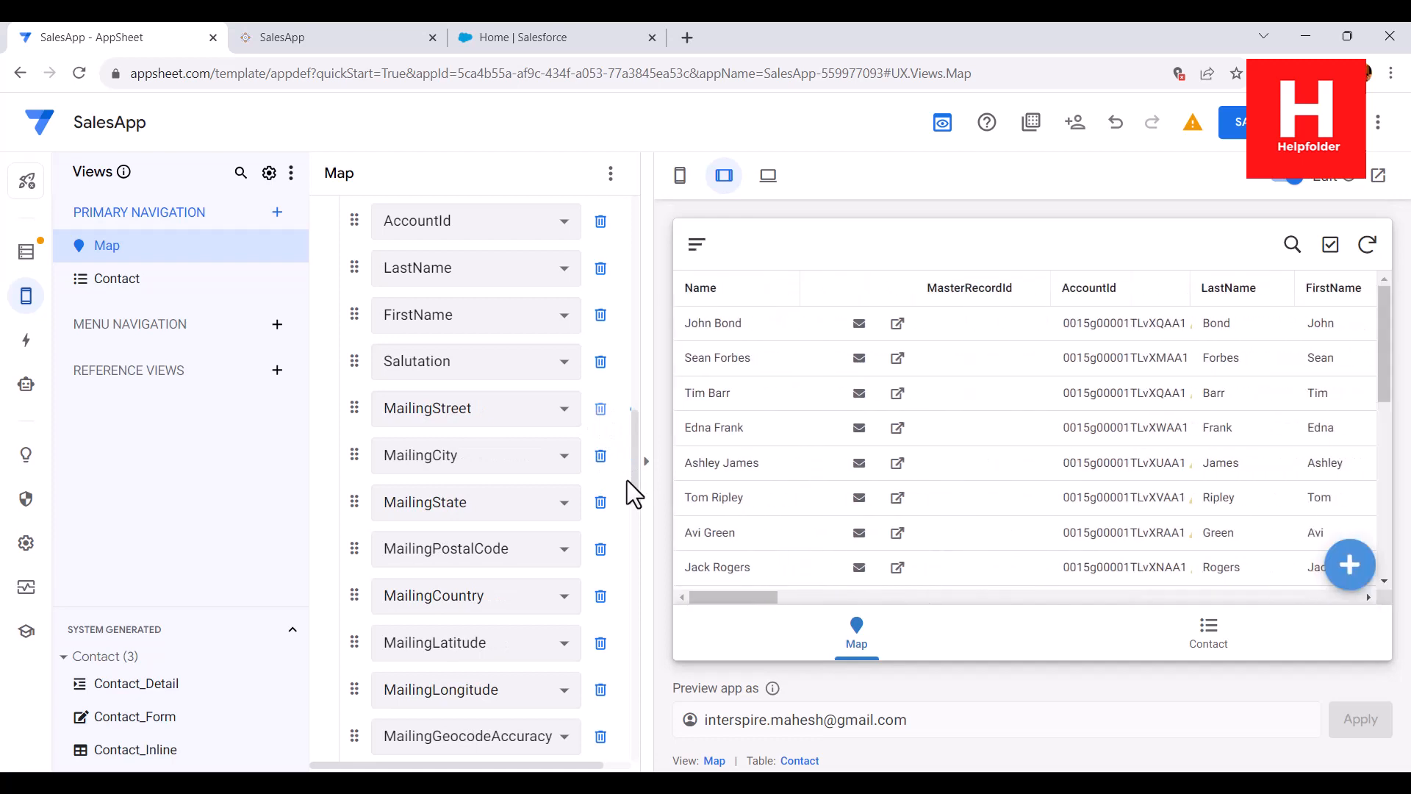
# Step: Remove the OtherPhone column from the Map view and review the rest of its column list
pyautogui.moveTo(637, 466); pyautogui.dragTo(617, 516)
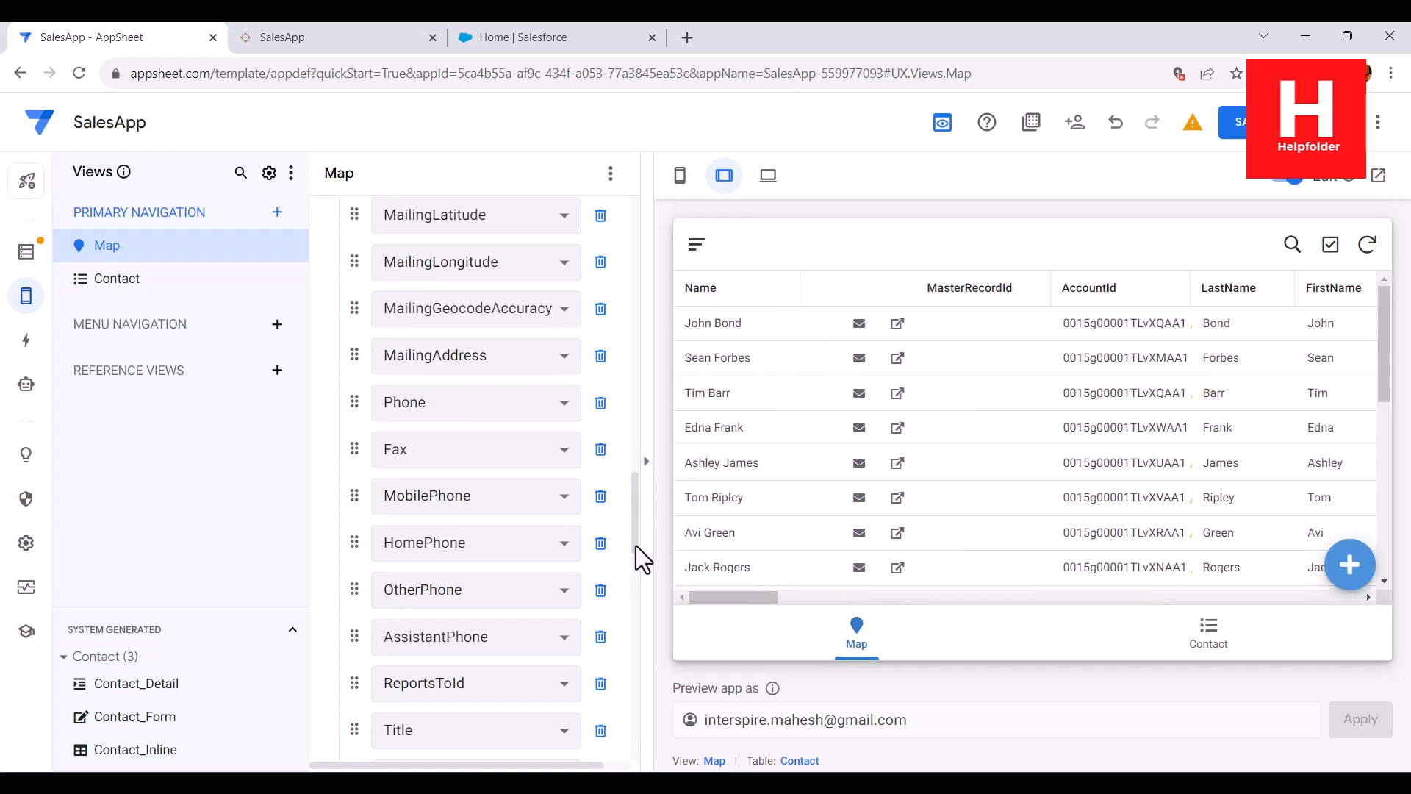
pyautogui.click(600, 589)
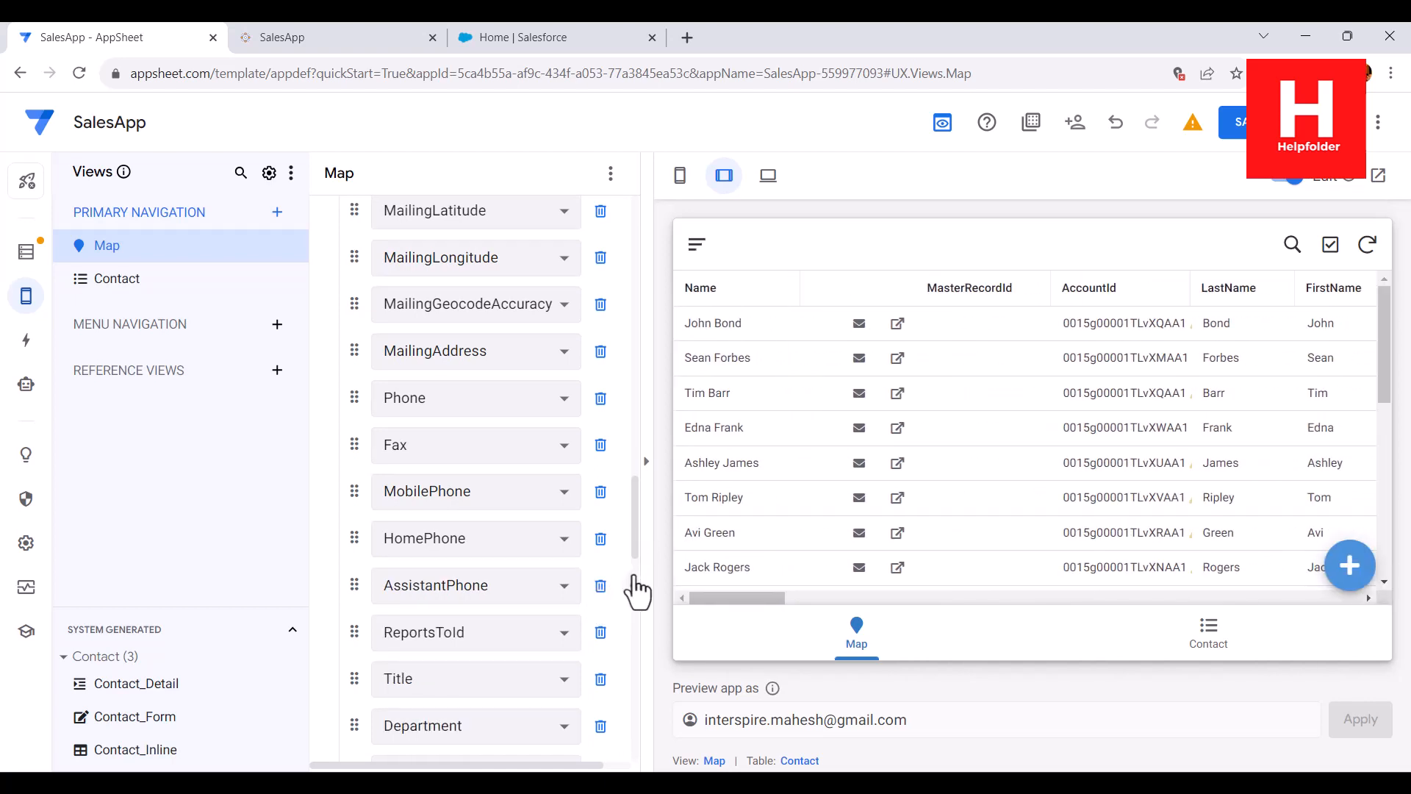
pyautogui.scroll(-3, 634, 591)
pyautogui.scroll(-8, 636, 605)
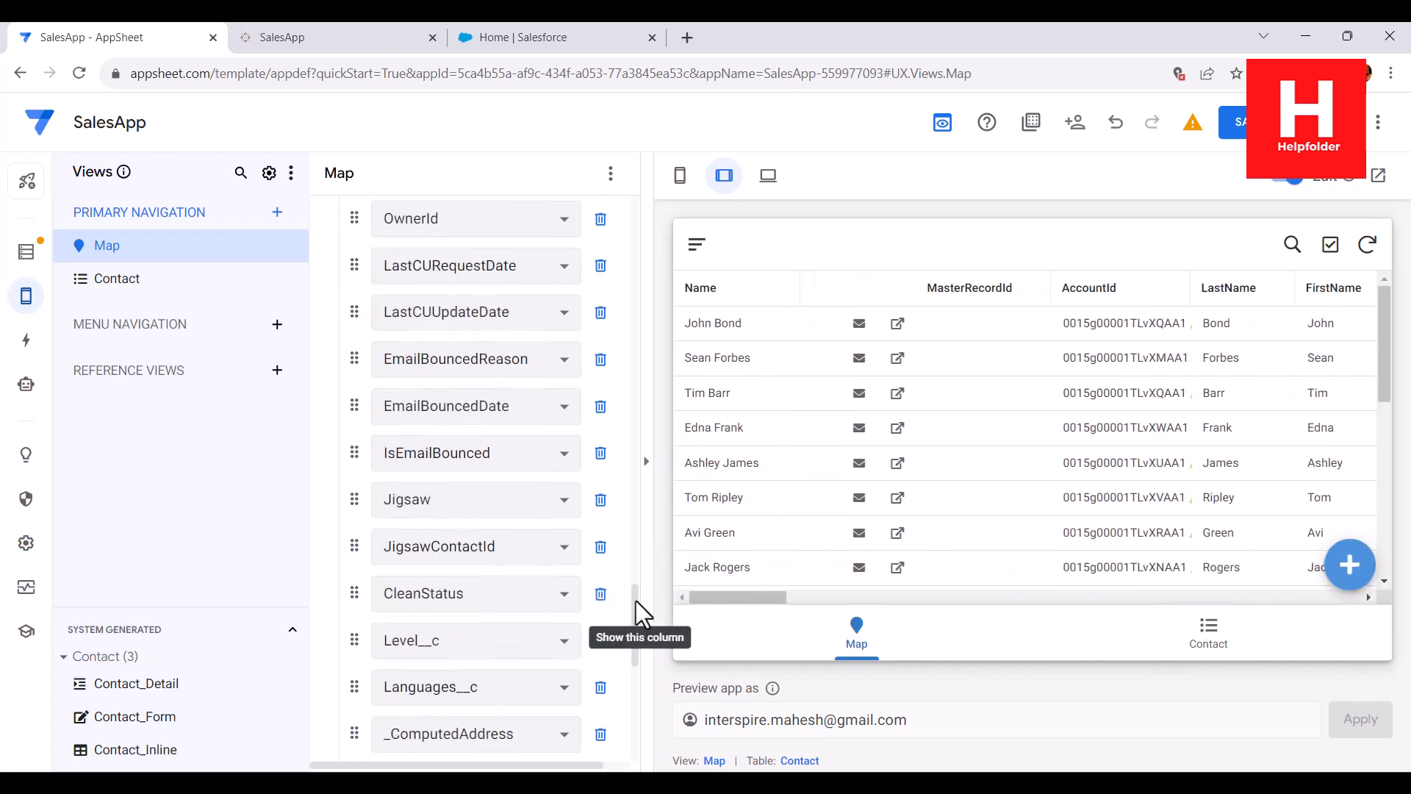
pyautogui.scroll(-6, 632, 666)
pyautogui.moveTo(633, 680); pyautogui.dragTo(640, 210)
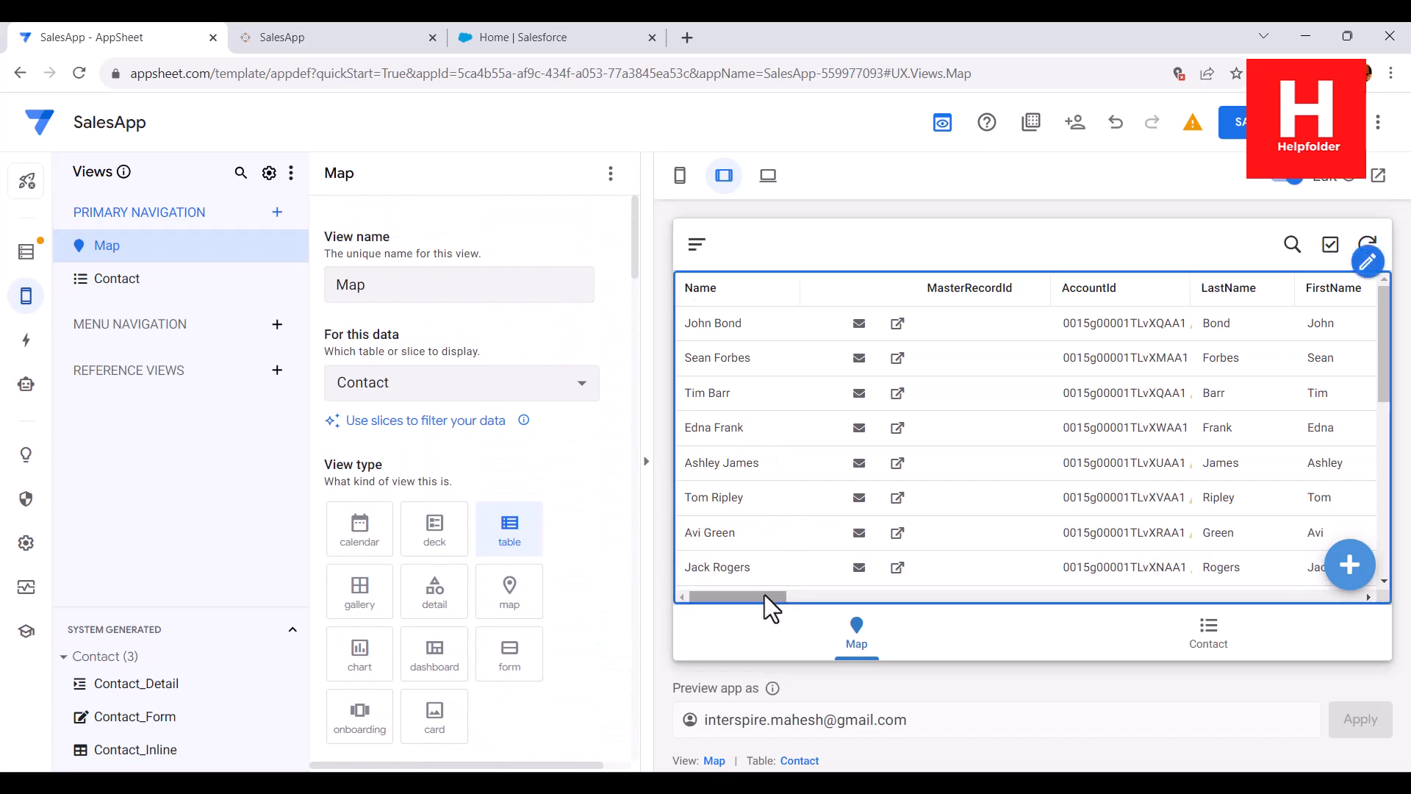
# Step: Save the app and reload the SalesApp browser preview to check the Map table's remaining columns
pyautogui.moveTo(764, 595); pyautogui.dragTo(1352, 596)
pyautogui.moveTo(1152, 584); pyautogui.dragTo(694, 594)
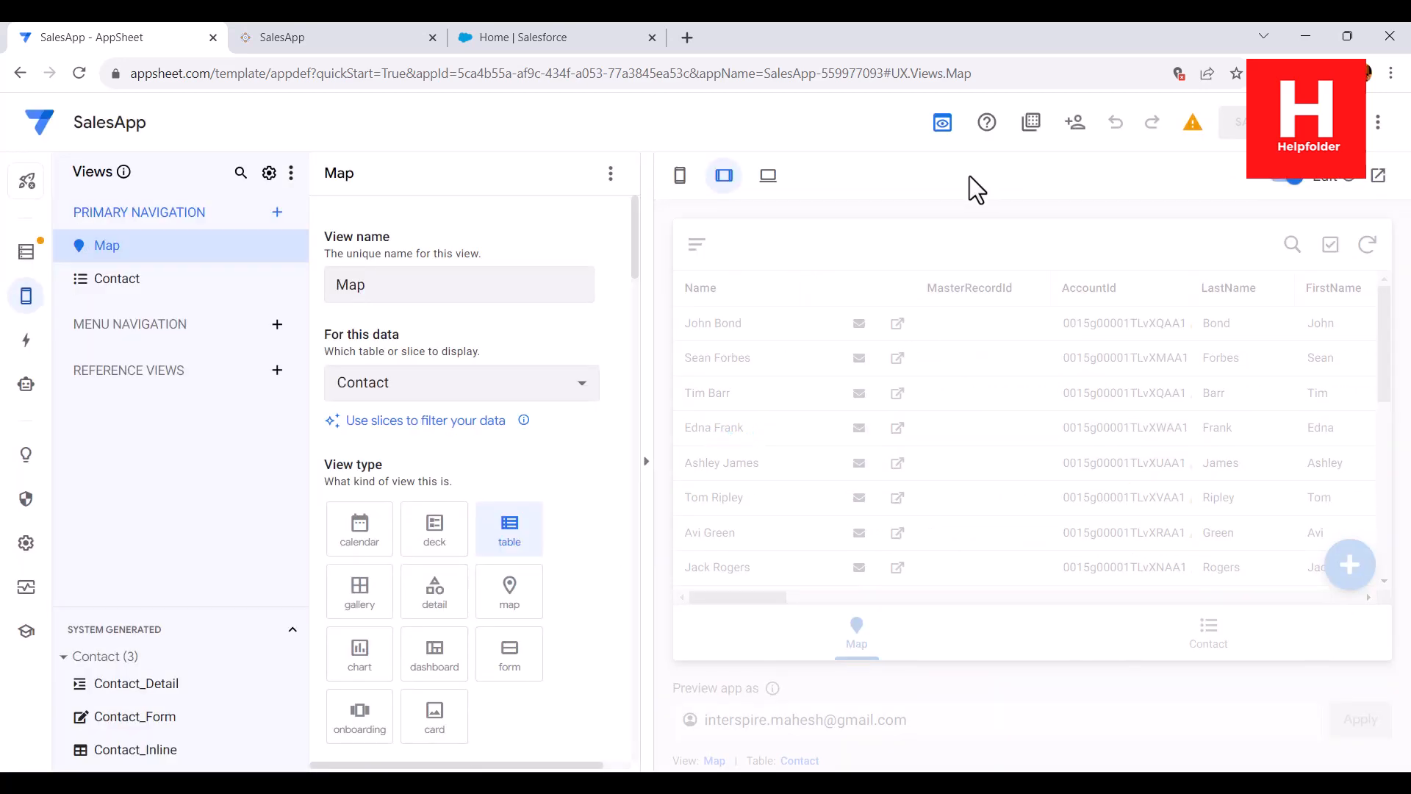
pyautogui.click(324, 48)
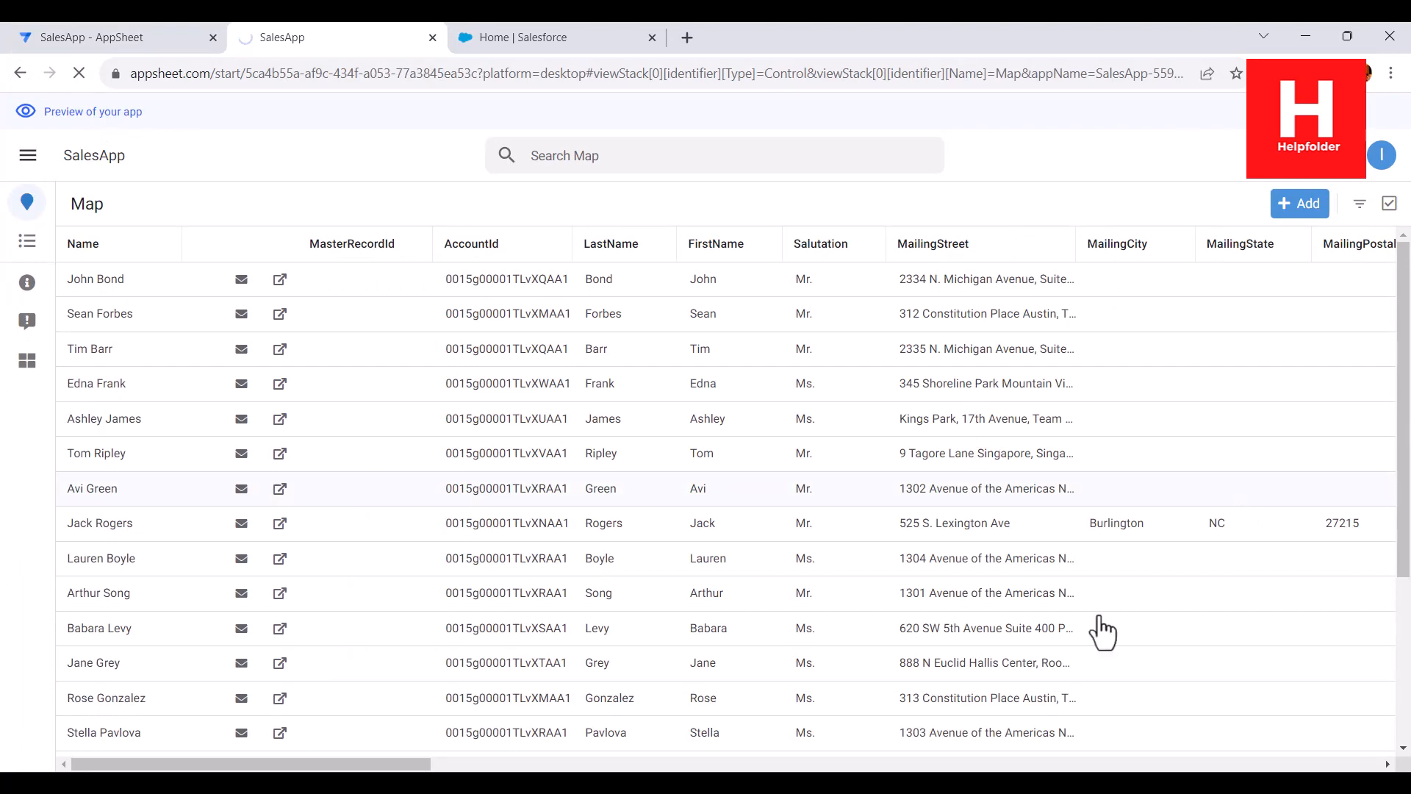
pyautogui.moveTo(409, 765); pyautogui.dragTo(555, 762)
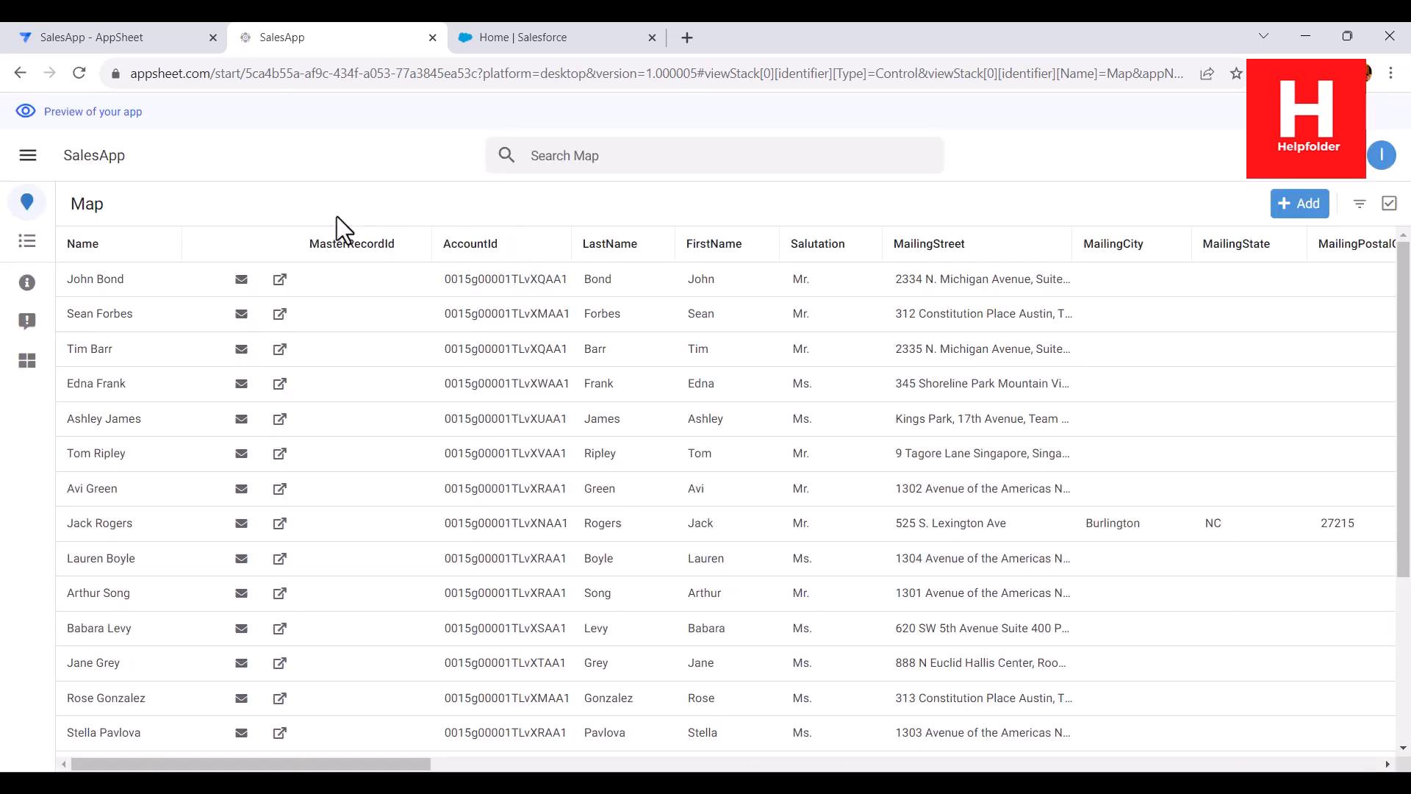
# Step: Return to the app editor and remove the MailingStreet and MasterRecordId columns from the Map view
pyautogui.click(161, 53)
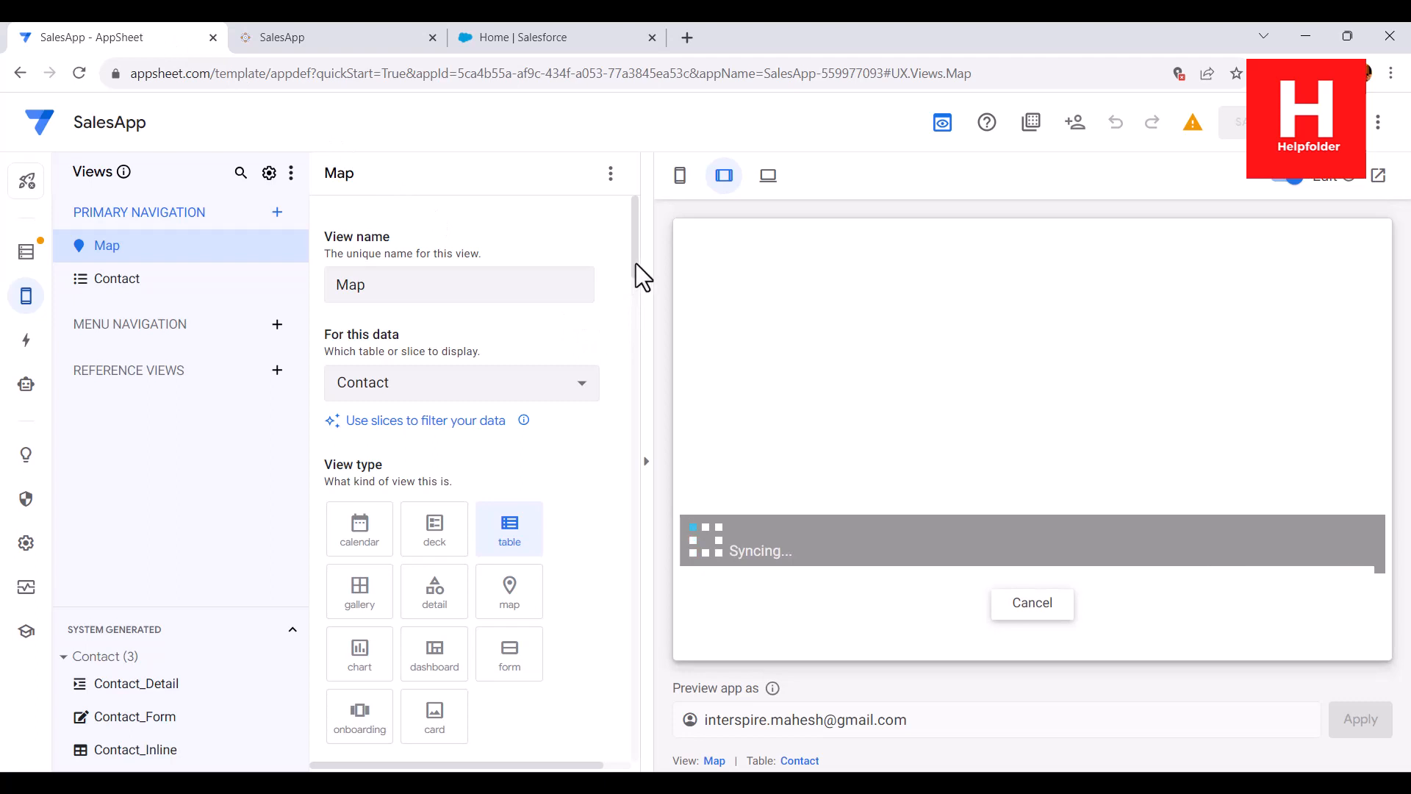
pyautogui.scroll(-10, 638, 429)
pyautogui.scroll(-3, 632, 464)
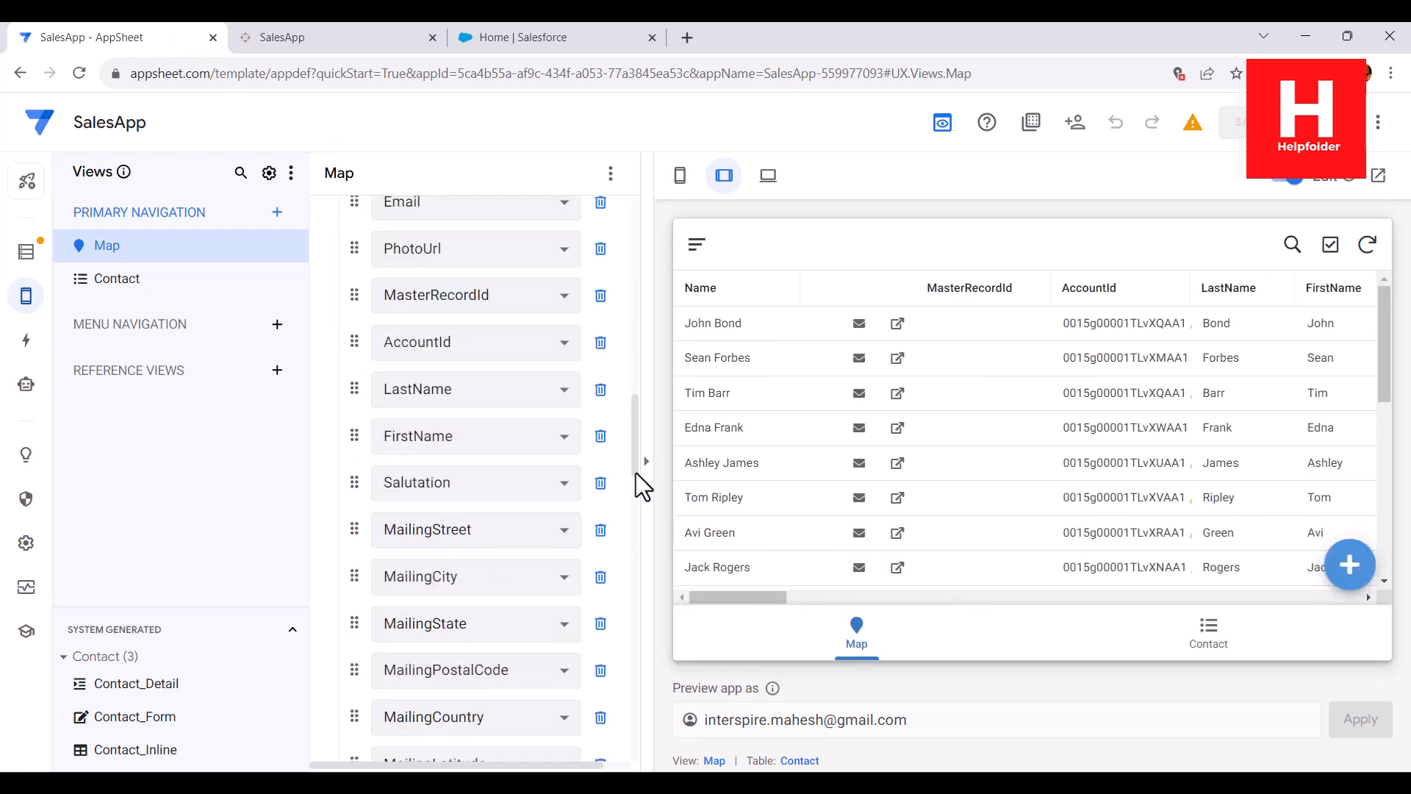
pyautogui.click(600, 531)
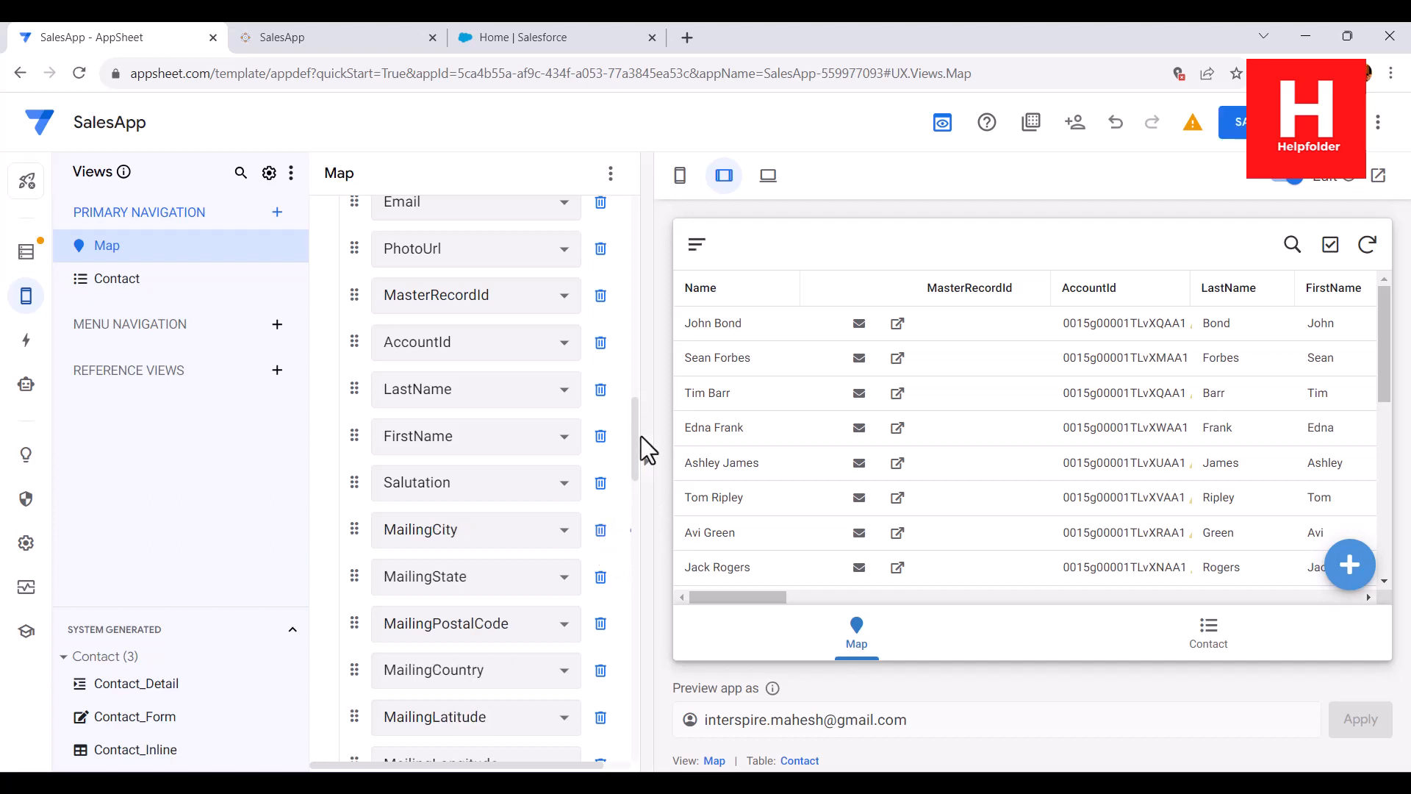
pyautogui.click(601, 296)
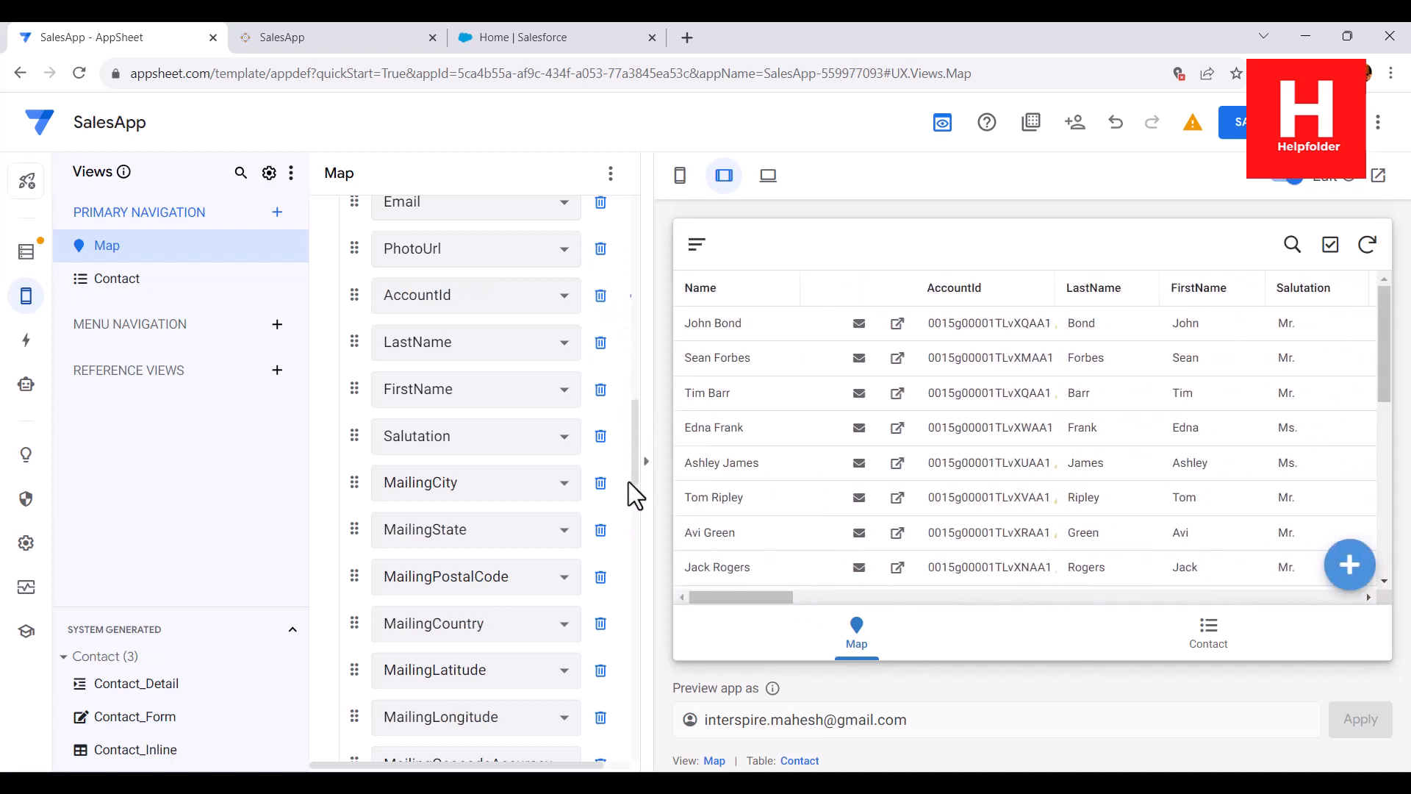
# Step: Remove the MailingCity, MailingState, MailingPostalCode, MailingLatitude, MailingCountry, MailingGeocodeAccuracy and MailingLongitude columns from the Map view
pyautogui.click(600, 483)
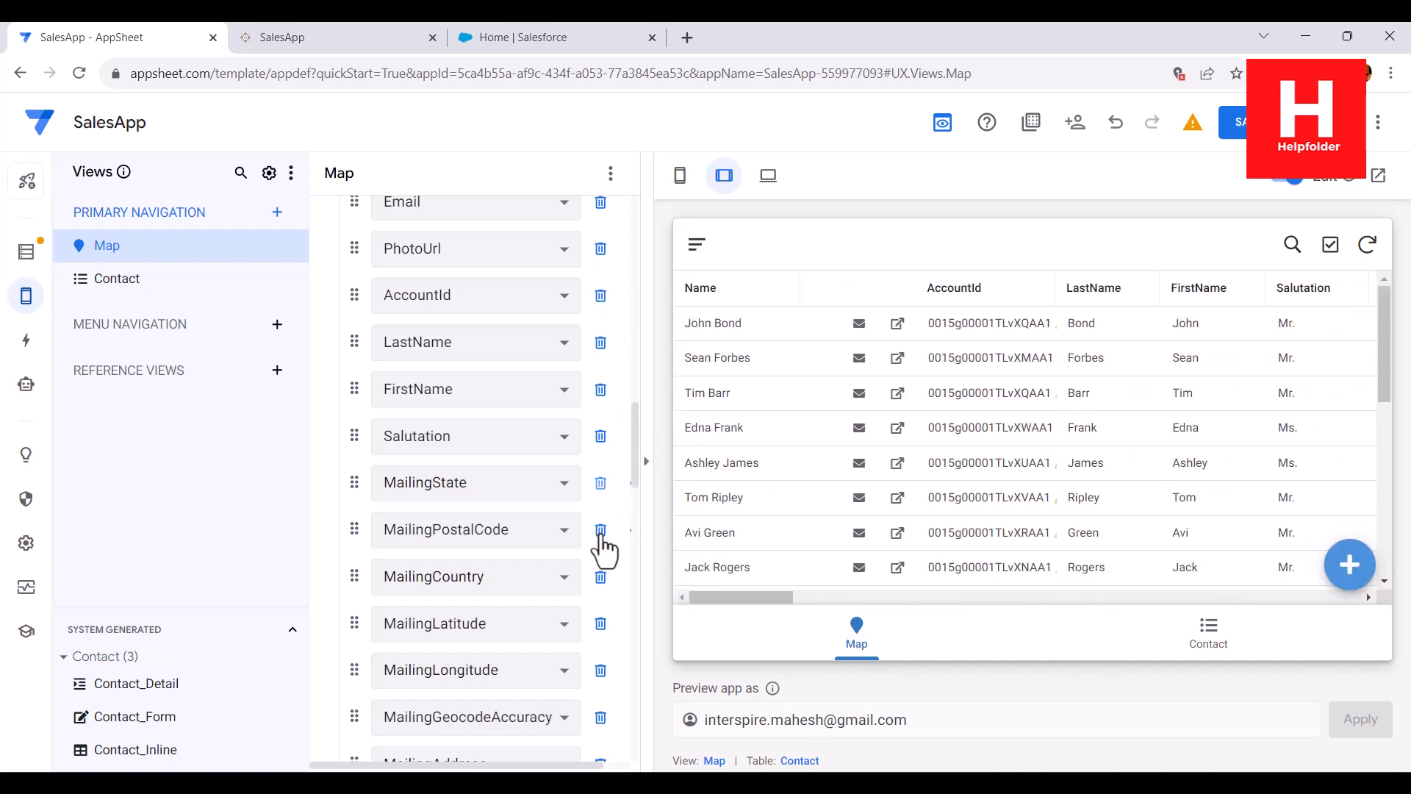
pyautogui.click(600, 485)
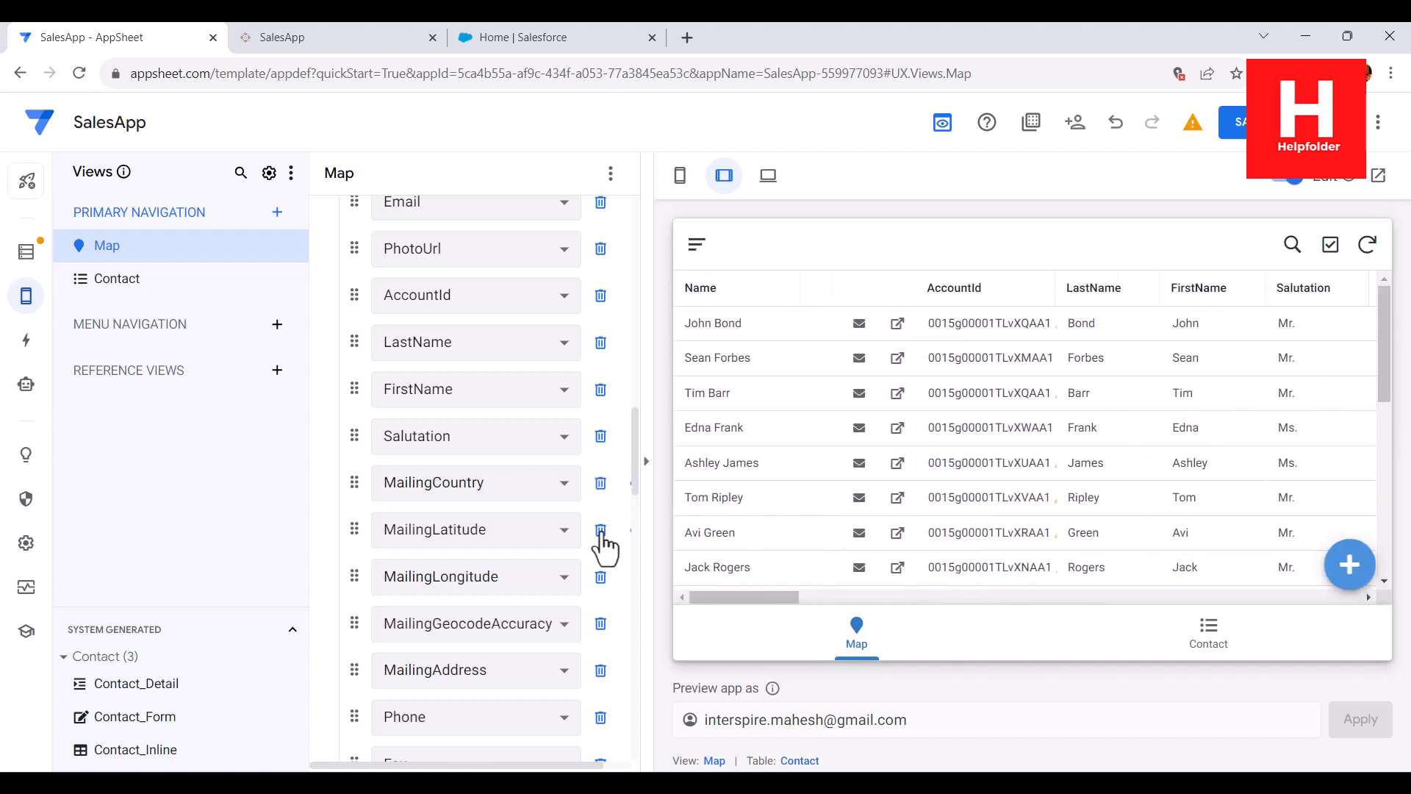
pyautogui.click(601, 530)
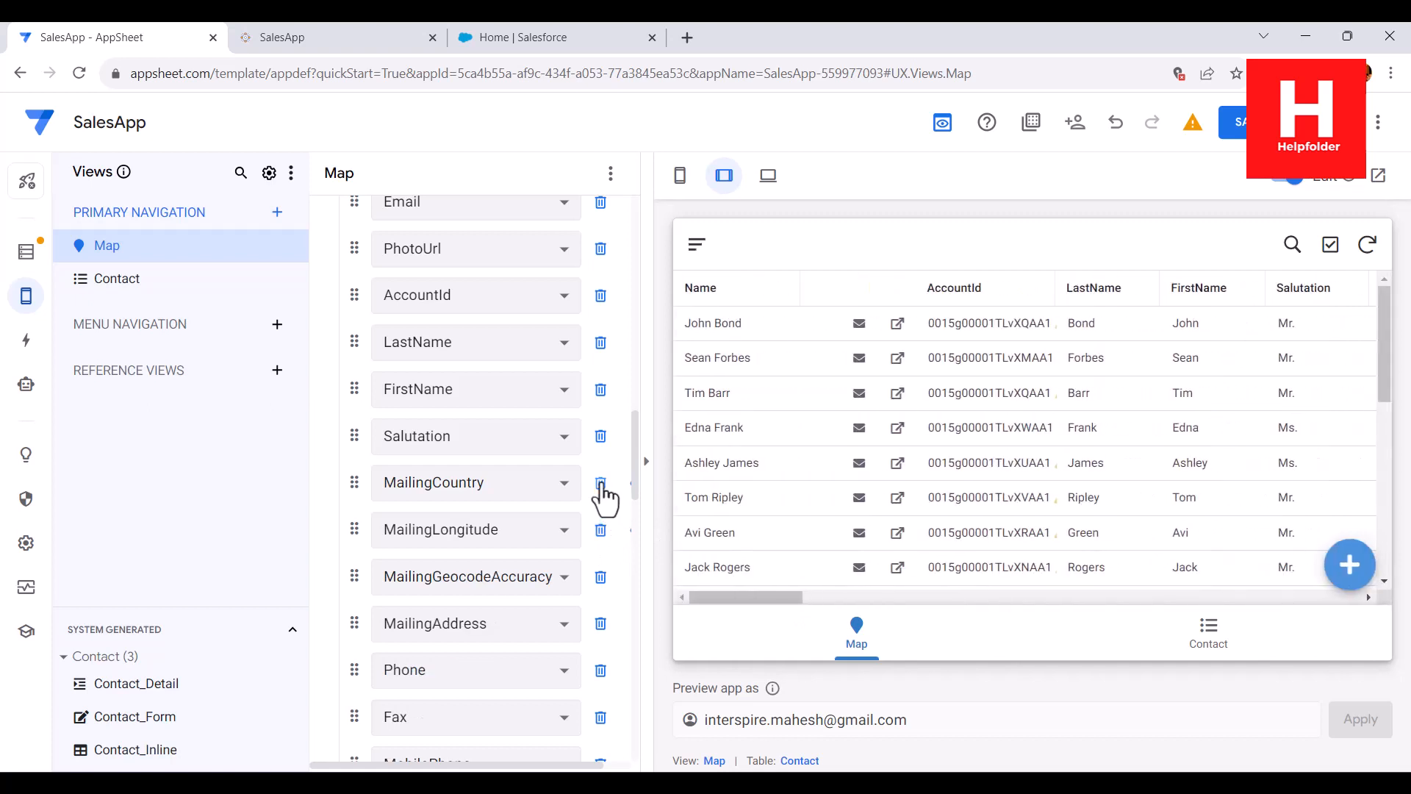
pyautogui.click(602, 485)
pyautogui.click(603, 531)
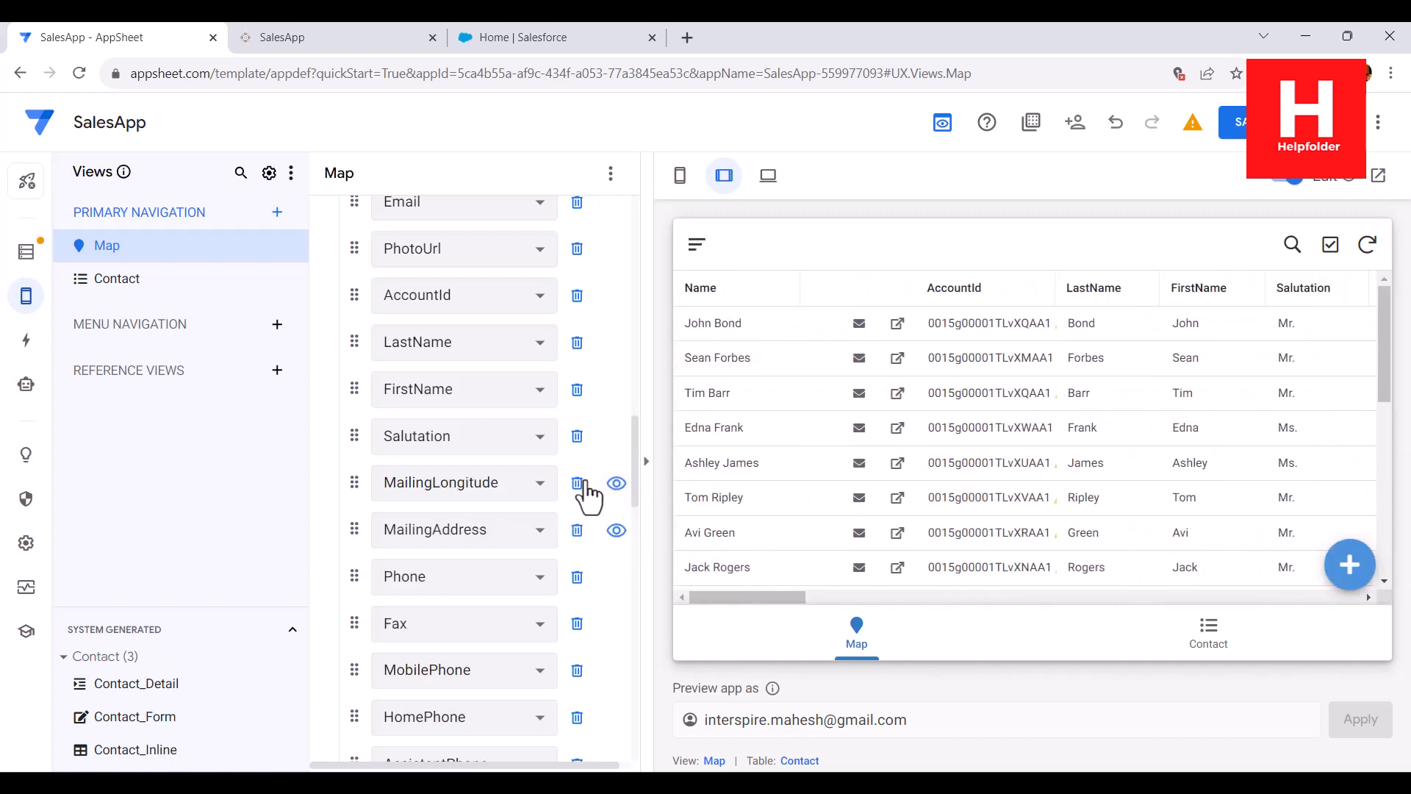
pyautogui.click(616, 483)
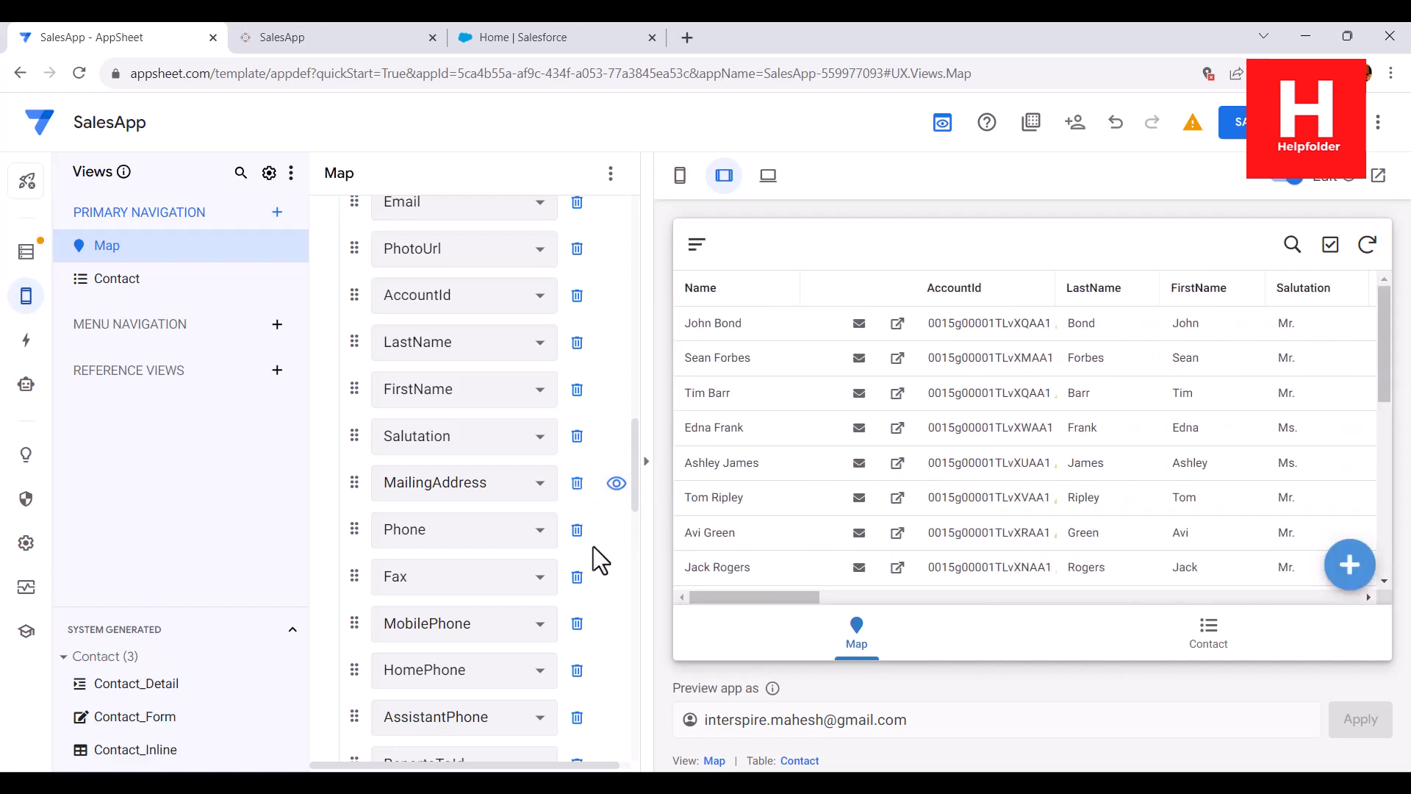
# Step: Review the rest of the Map view's column list, save the app and switch to the SalesApp browser preview
pyautogui.scroll(-3, 591, 537)
pyautogui.scroll(-15, 593, 536)
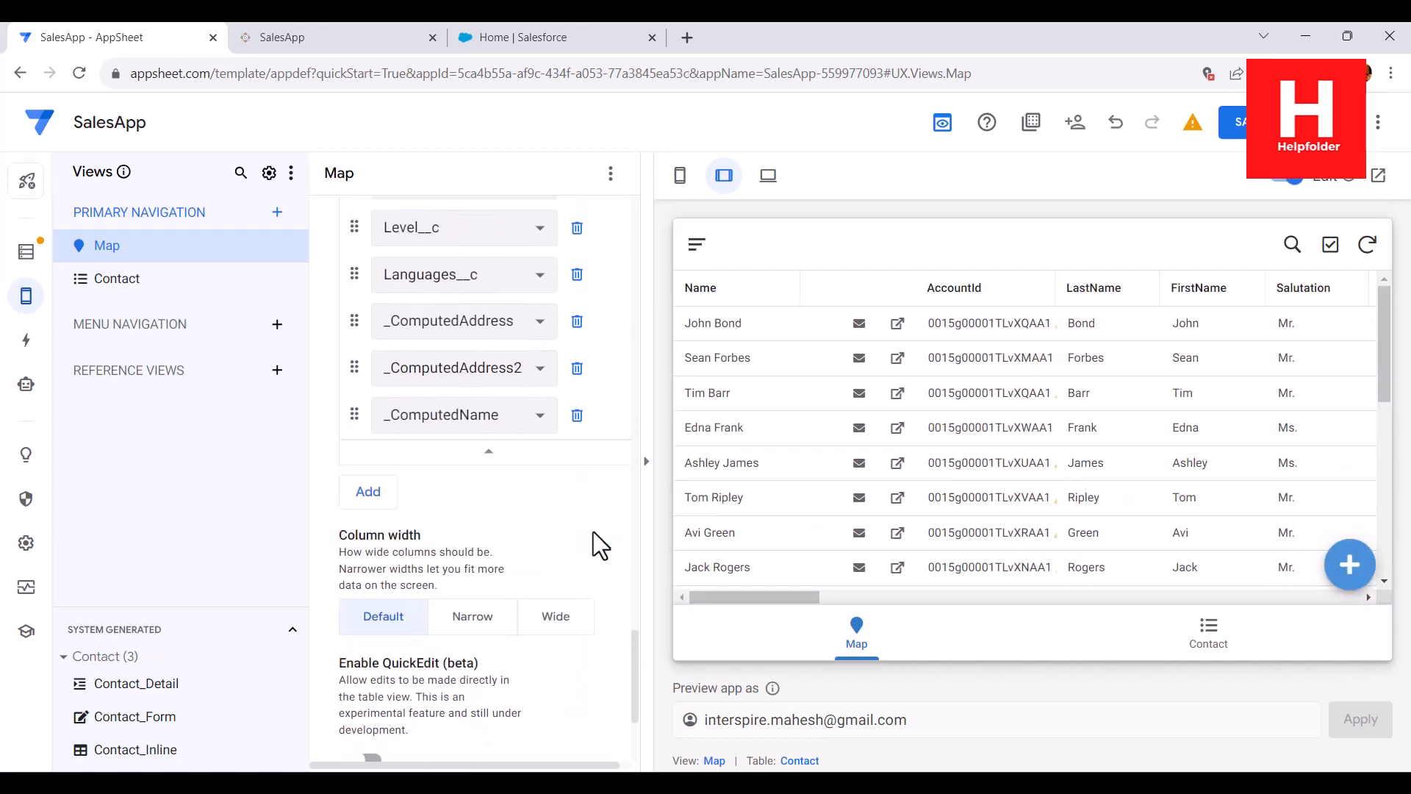
pyautogui.scroll(3, 593, 531)
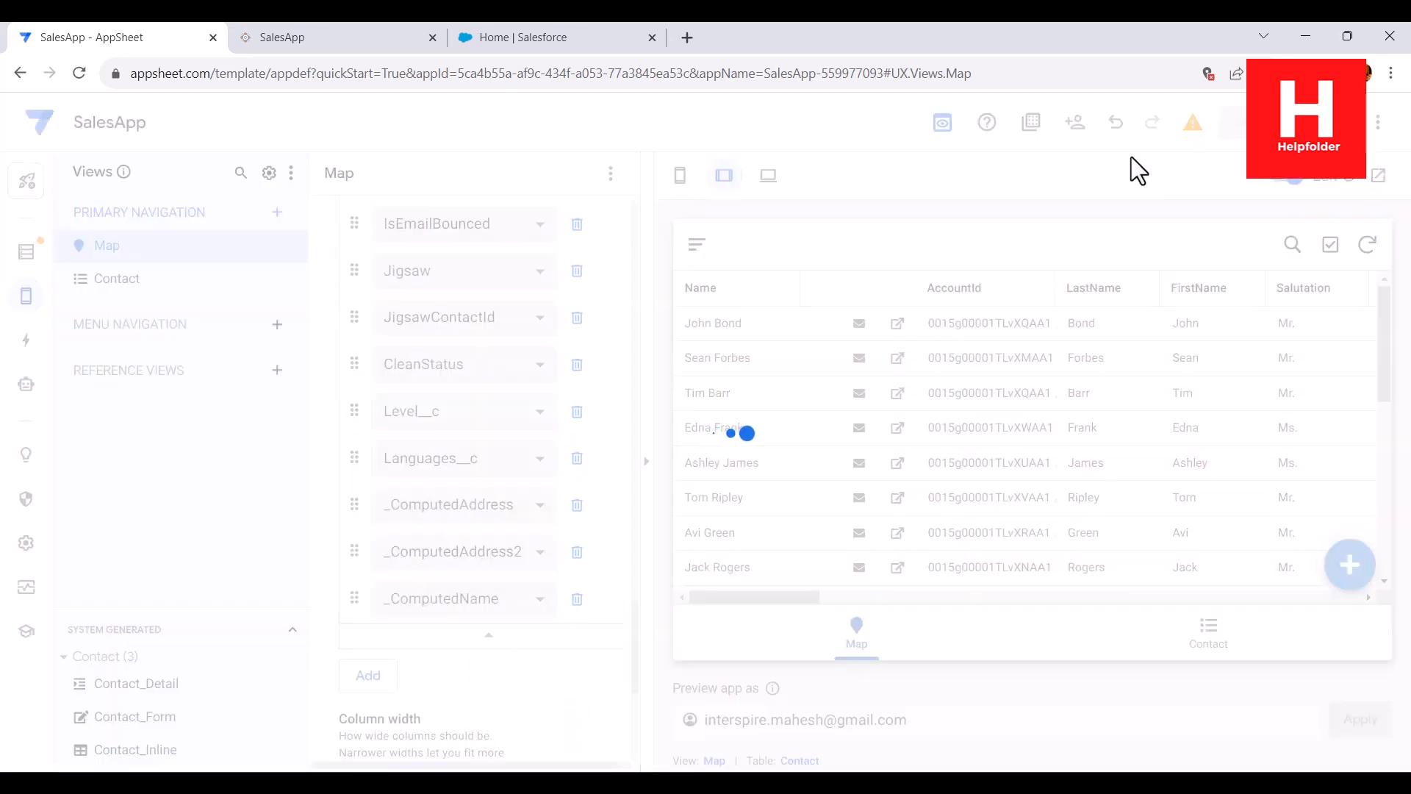
pyautogui.click(328, 43)
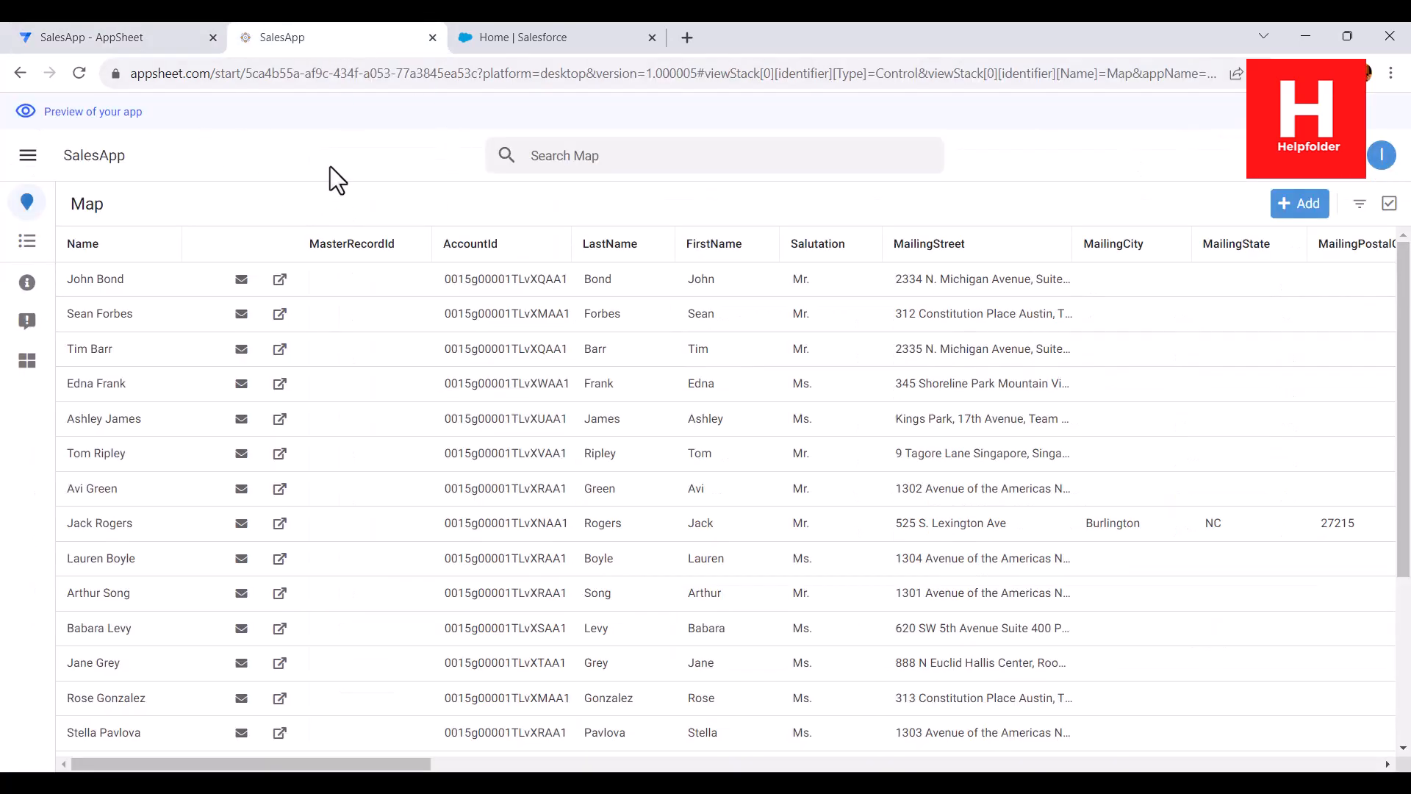